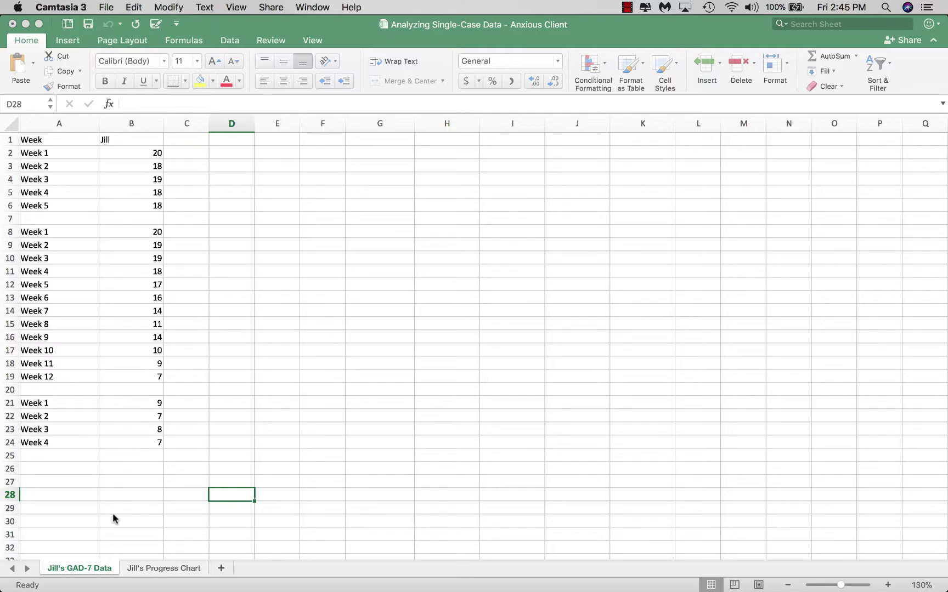
Step: Examine the finished progress chart sheet and compare it with the GAD-7 data sheet
click(170, 574)
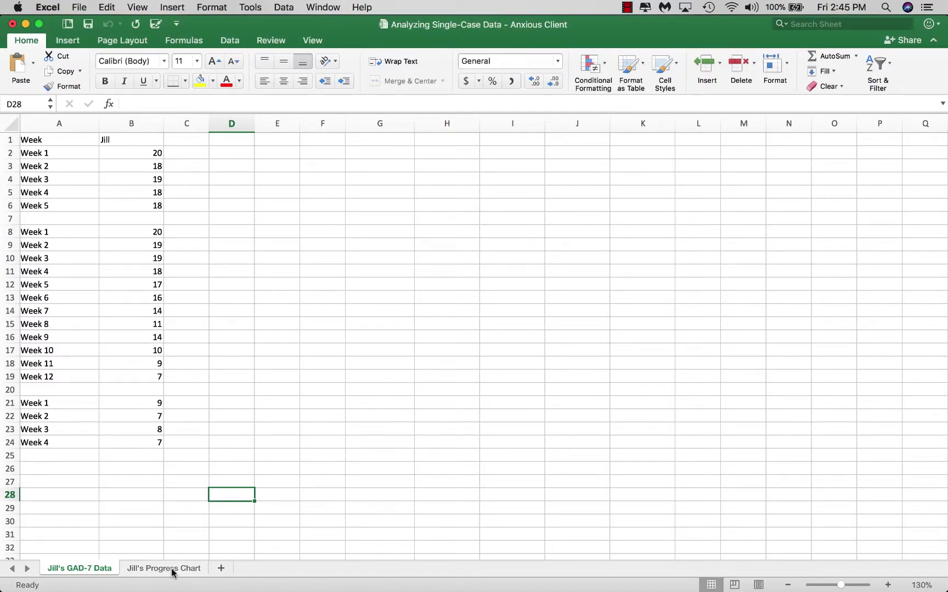
click(165, 569)
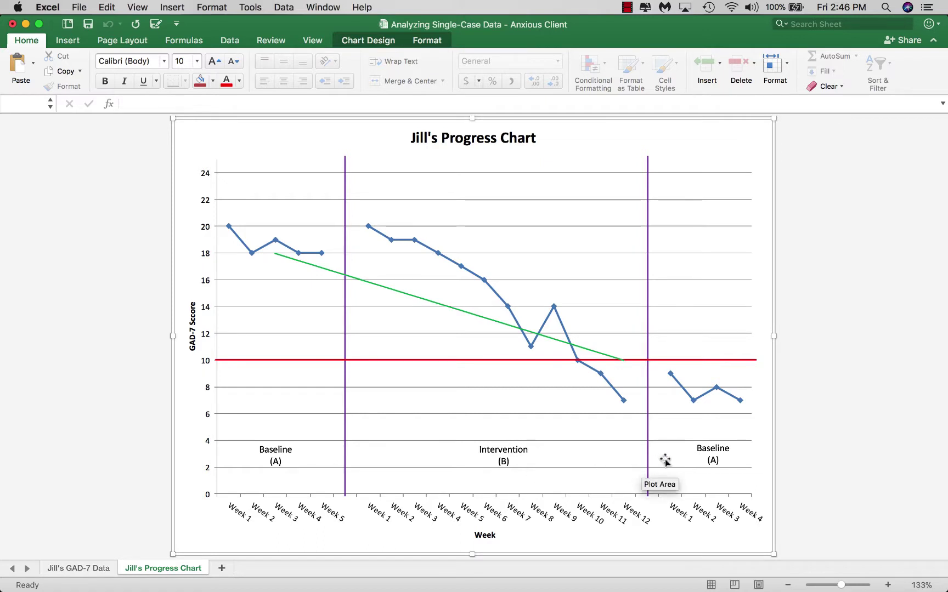
click(837, 457)
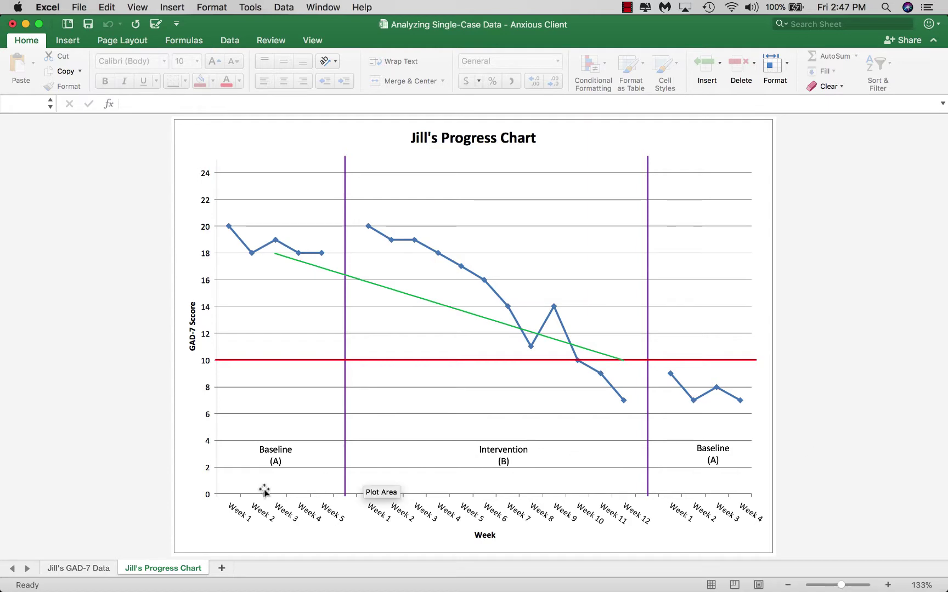
click(77, 570)
click(157, 571)
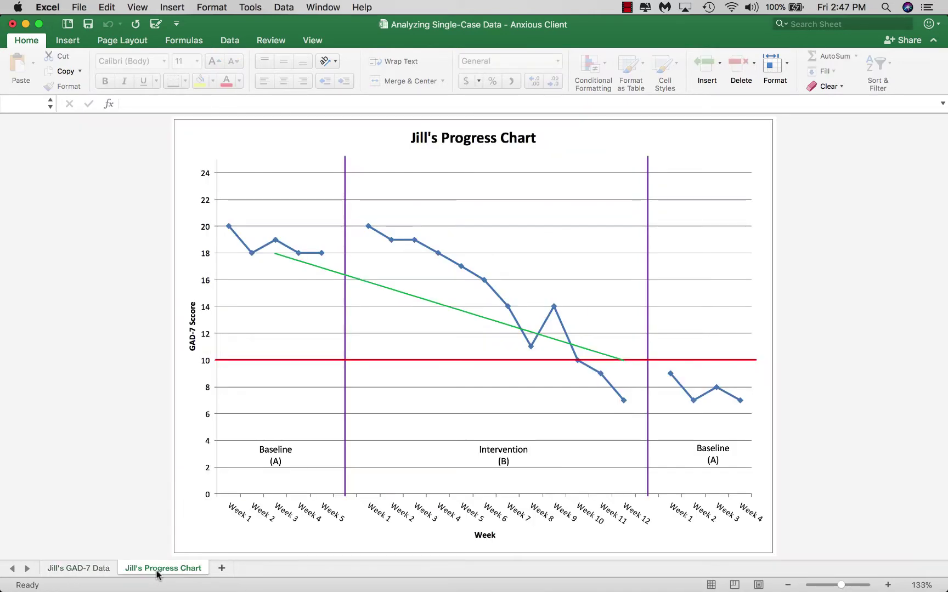
Step: Insert a Line with Markers chart from the weekly scores in A1:B24 on the GAD-7 data sheet
click(91, 572)
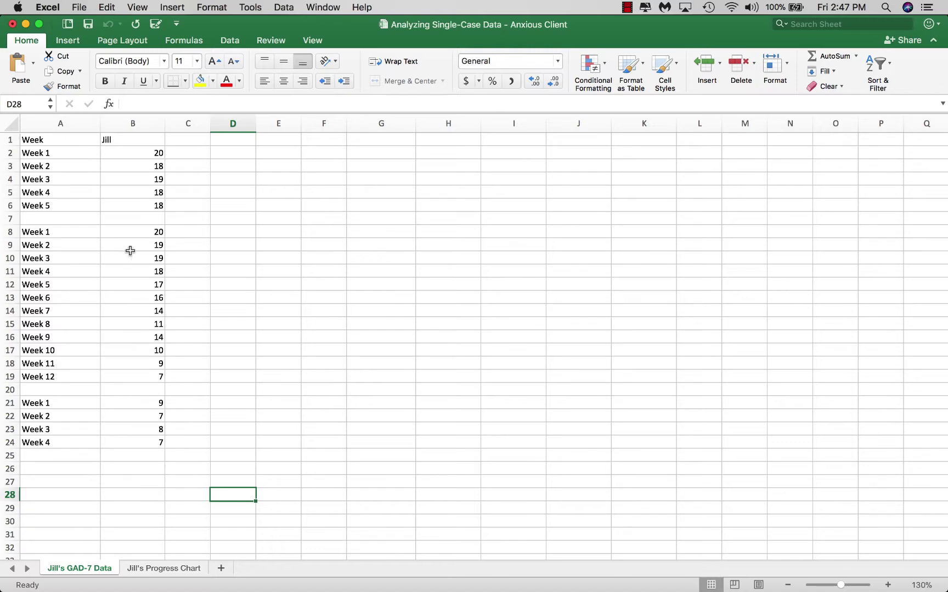
click(82, 140)
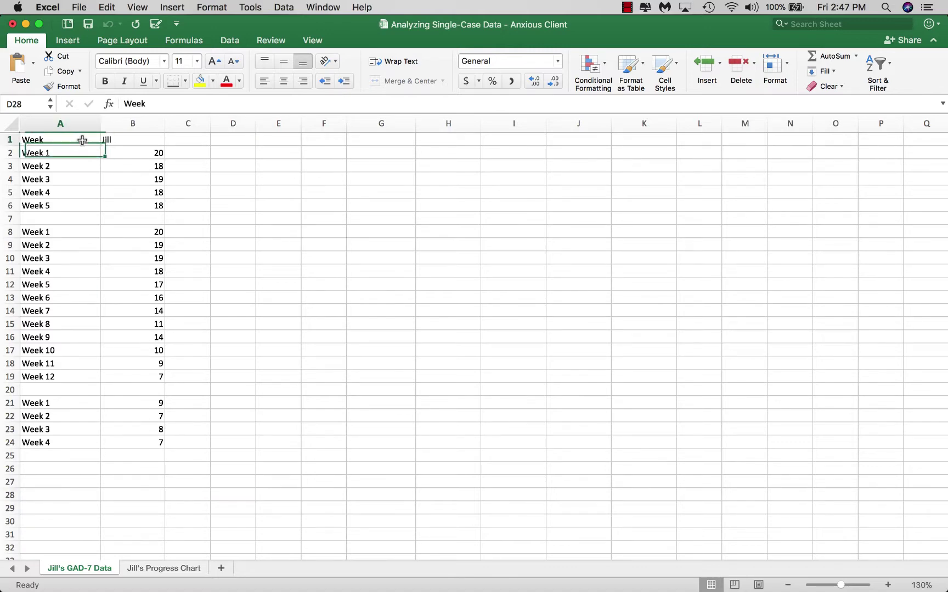
drag(82, 140, 128, 440)
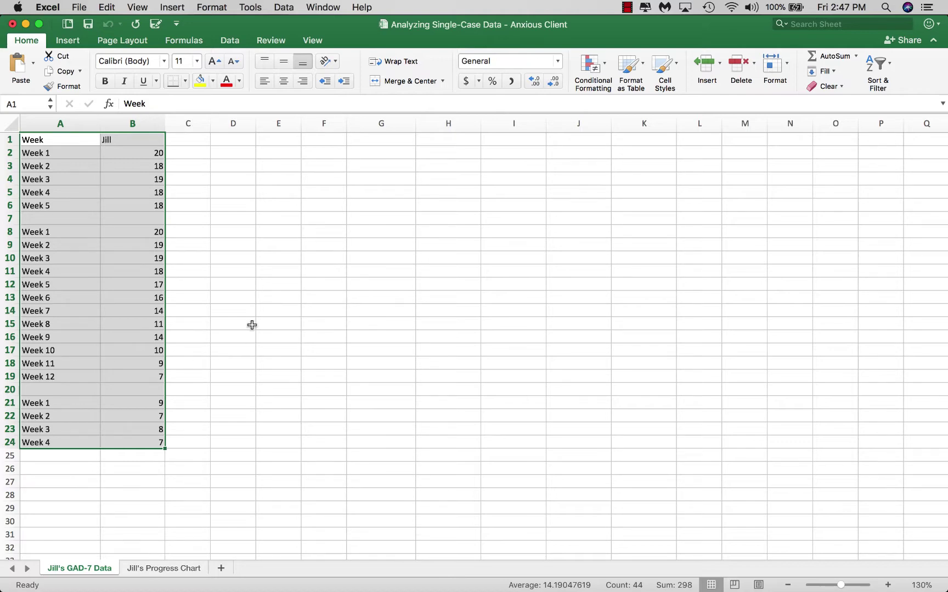
click(73, 43)
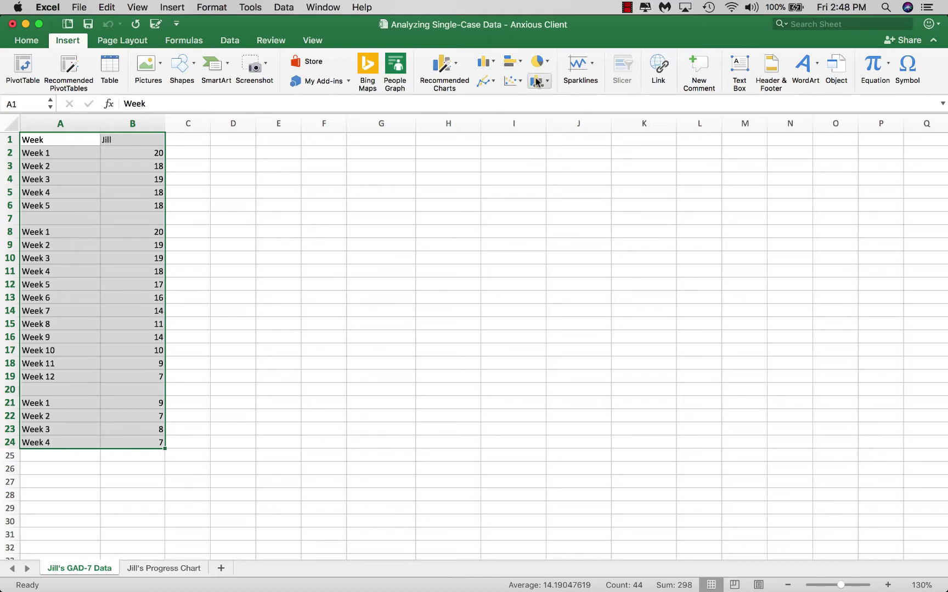
click(493, 80)
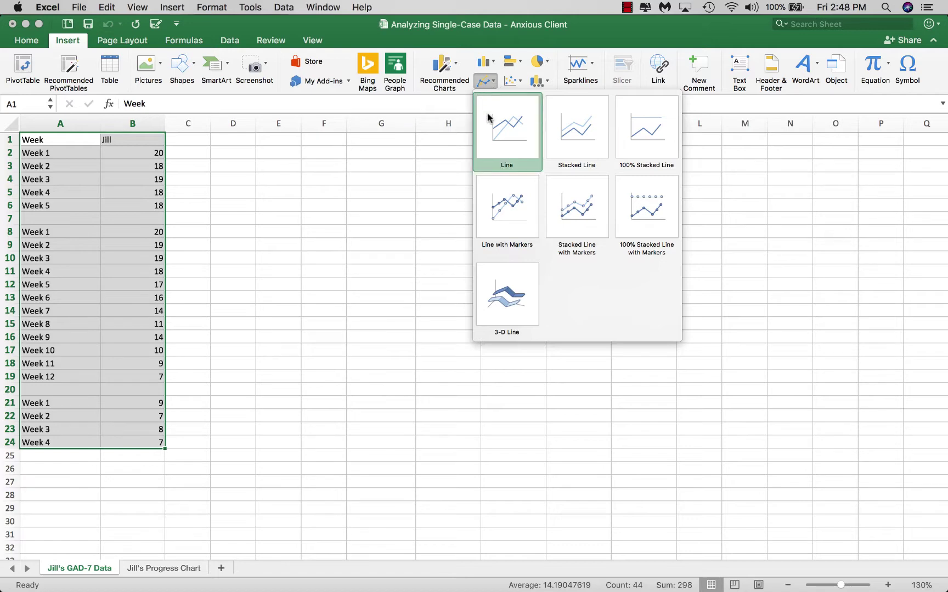
click(501, 201)
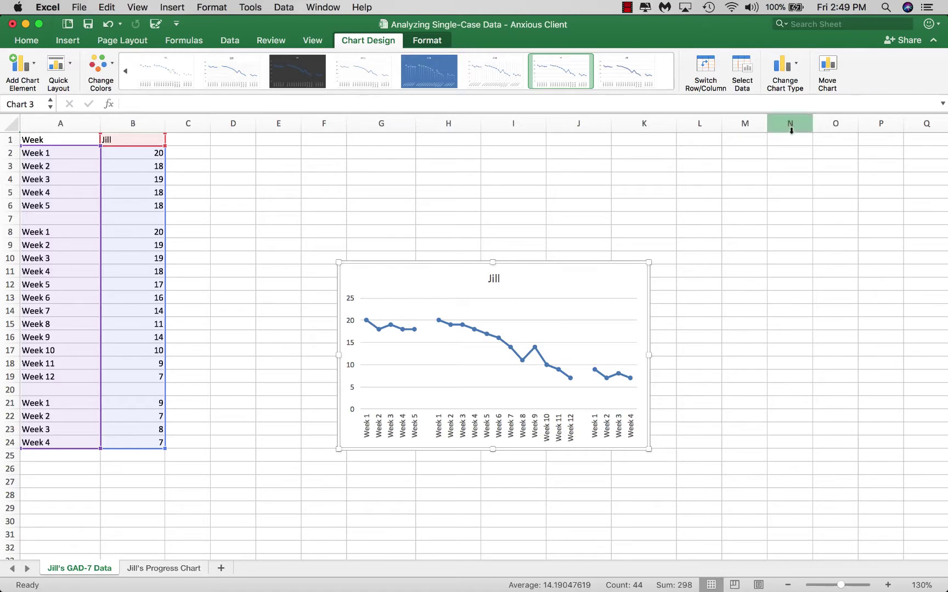
Step: Move the line chart to a new sheet named "New Chart"
click(829, 72)
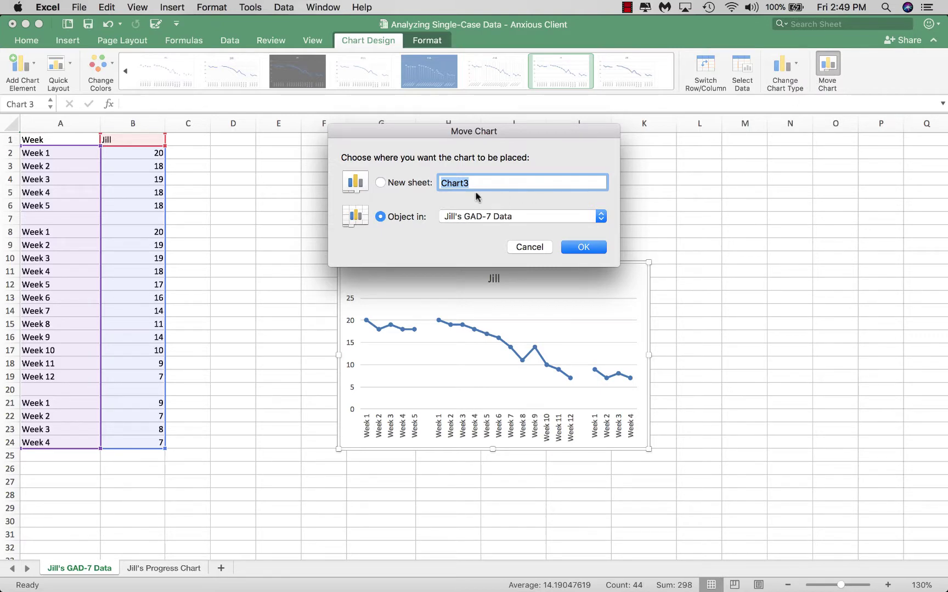
click(381, 183)
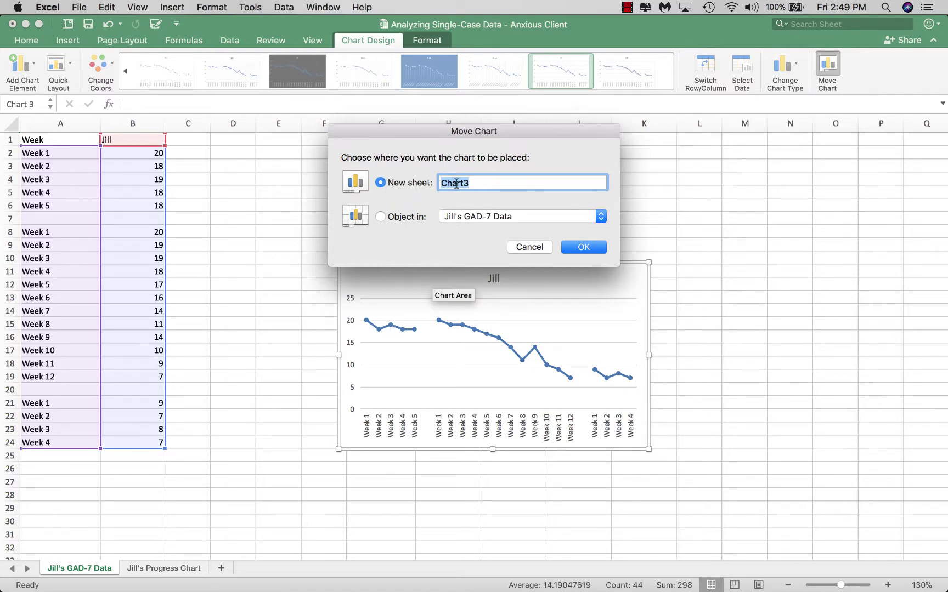
drag(456, 184, 484, 185)
text(N)
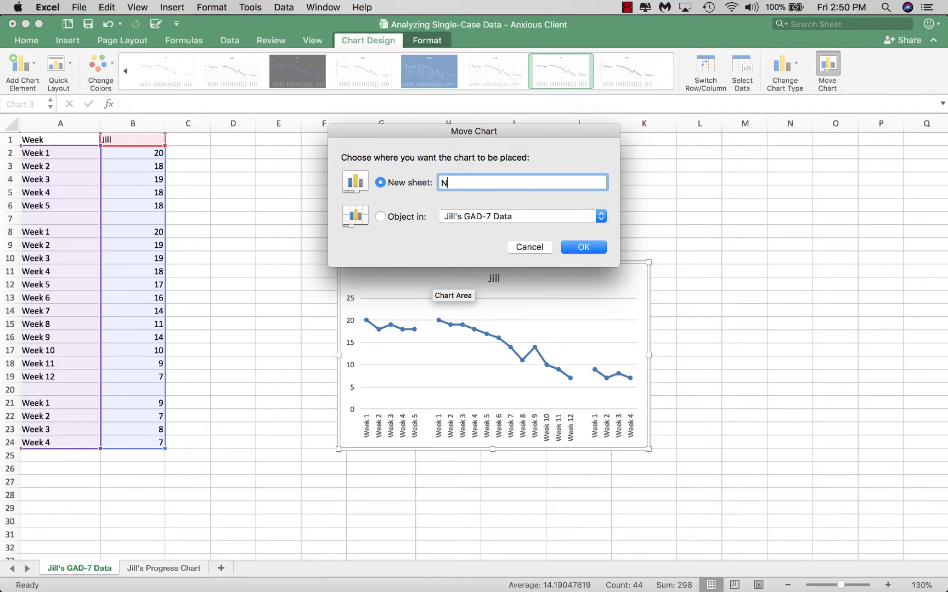
text(ew Chart)
click(582, 248)
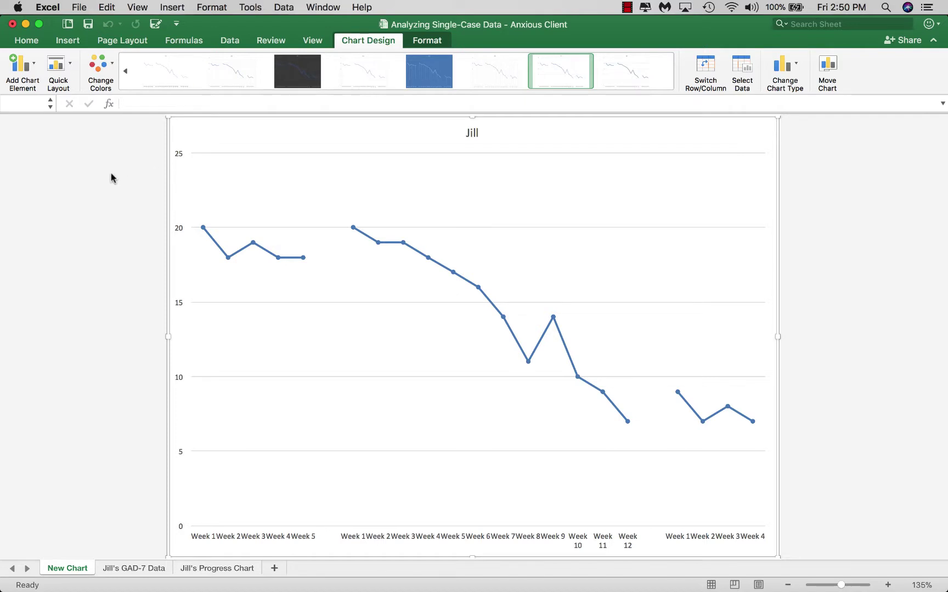
Step: Add a primary horizontal axis title to the chart that reads "Week"
click(35, 66)
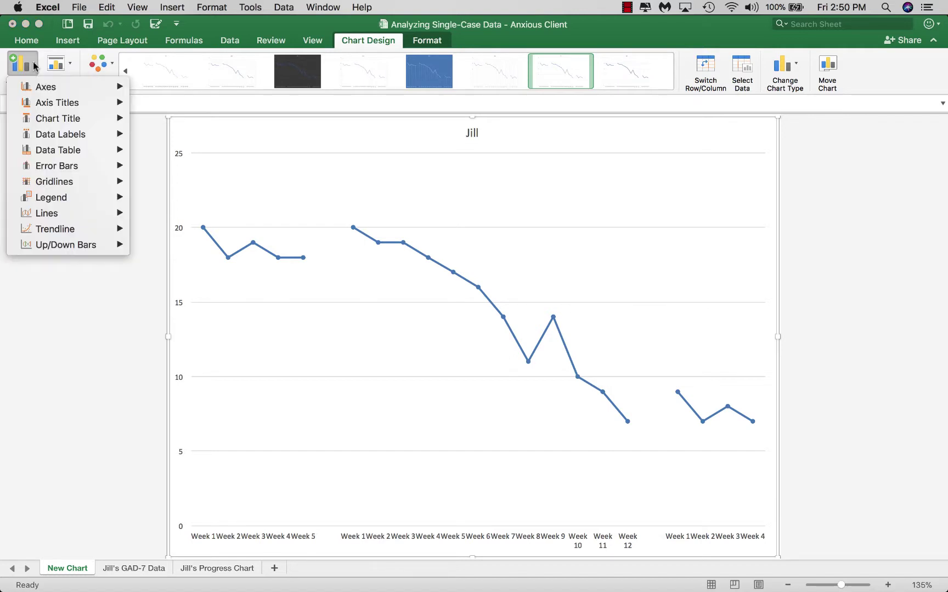
mouse_move(48, 104)
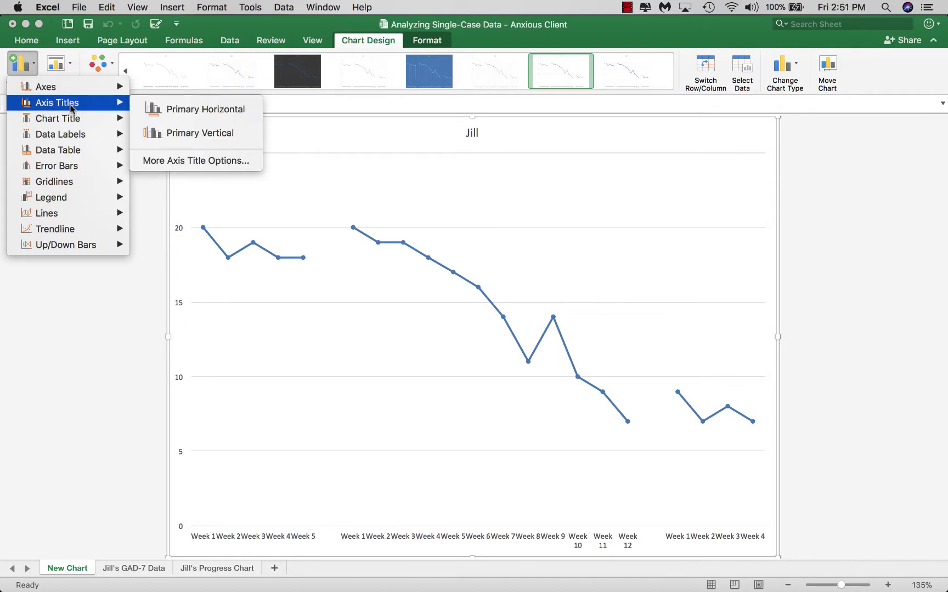
click(180, 110)
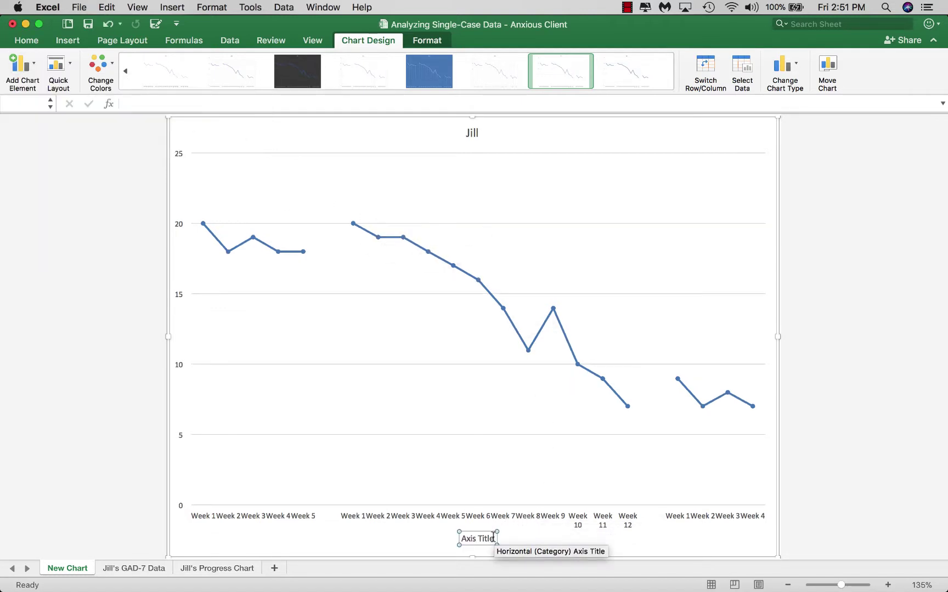
drag(494, 539, 463, 537)
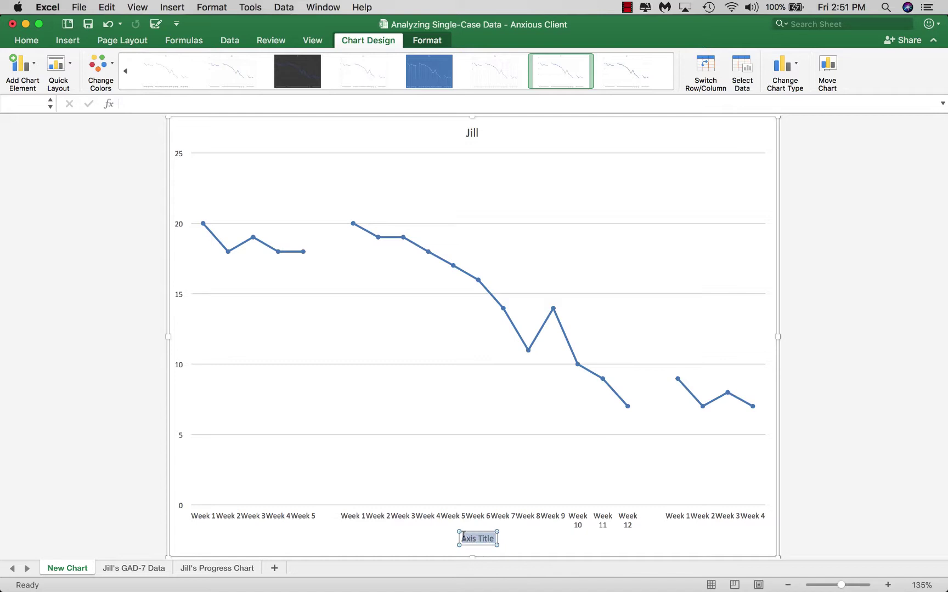
text(Week)
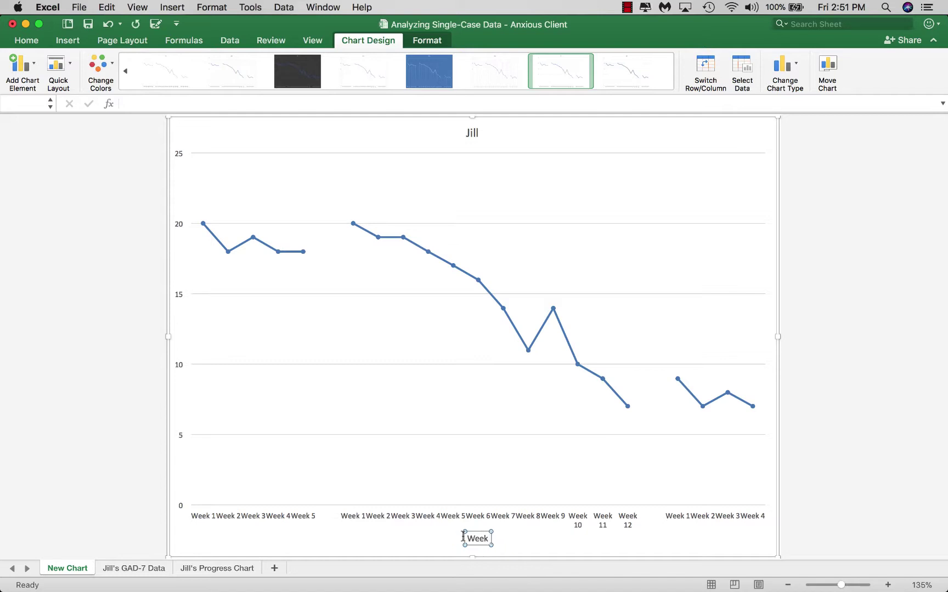
click(440, 537)
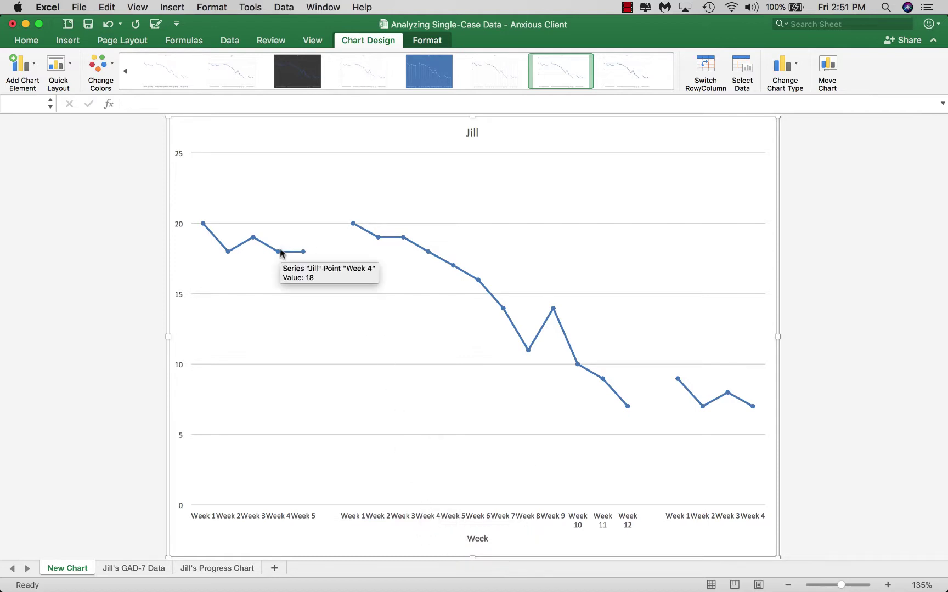
Step: Add a primary vertical axis title with the client's first name in possessive form followed by "GAD-7 Score"
click(34, 65)
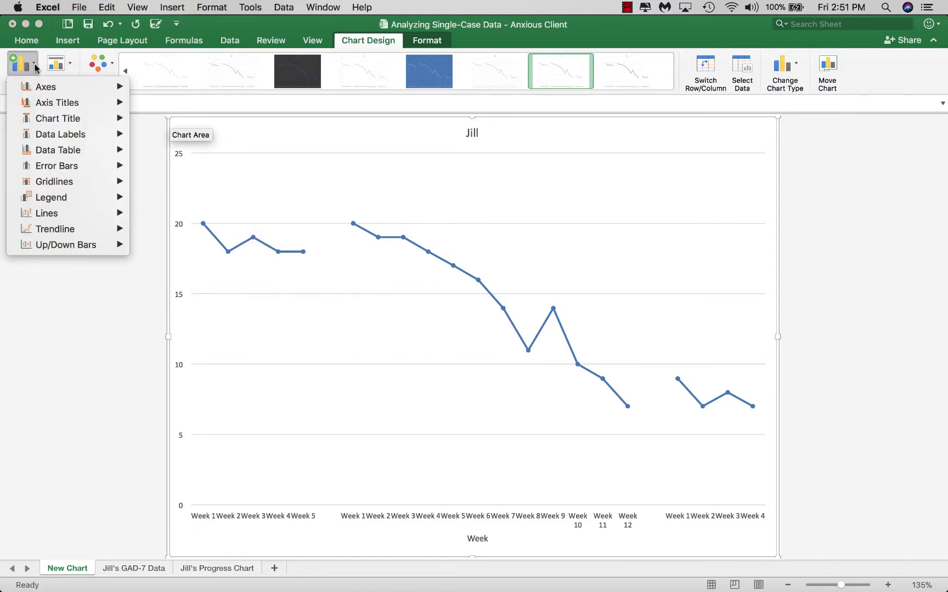
mouse_move(50, 101)
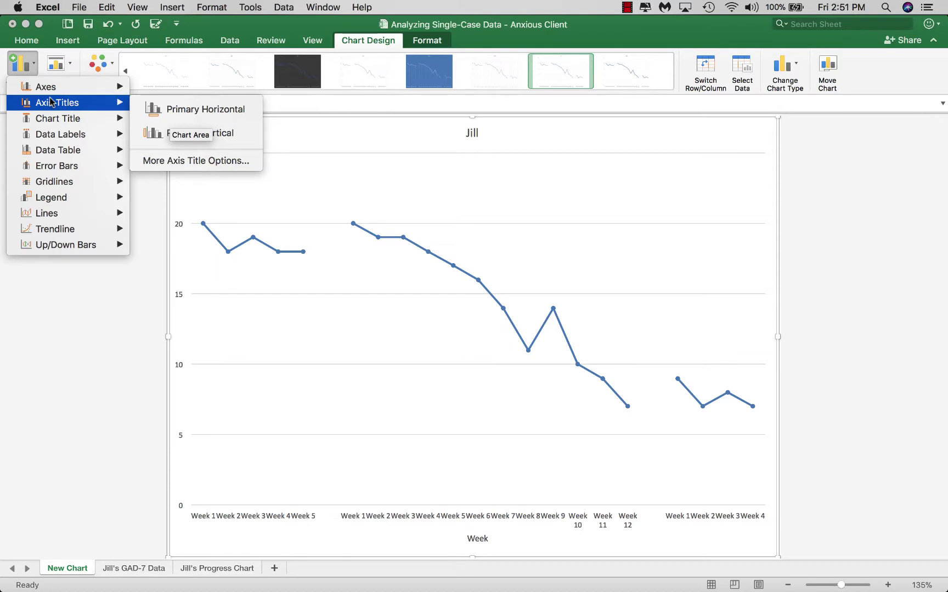
click(225, 139)
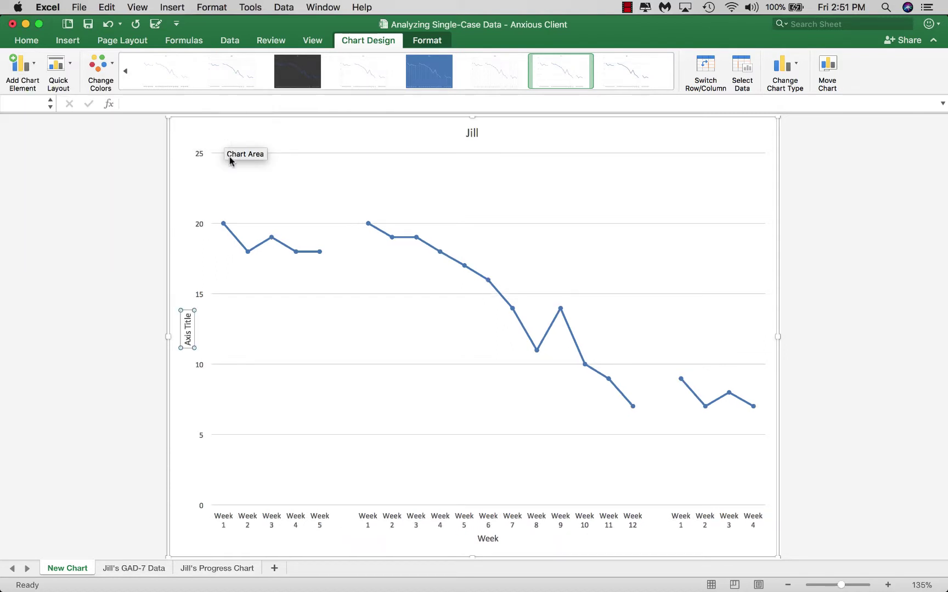
drag(187, 341, 188, 317)
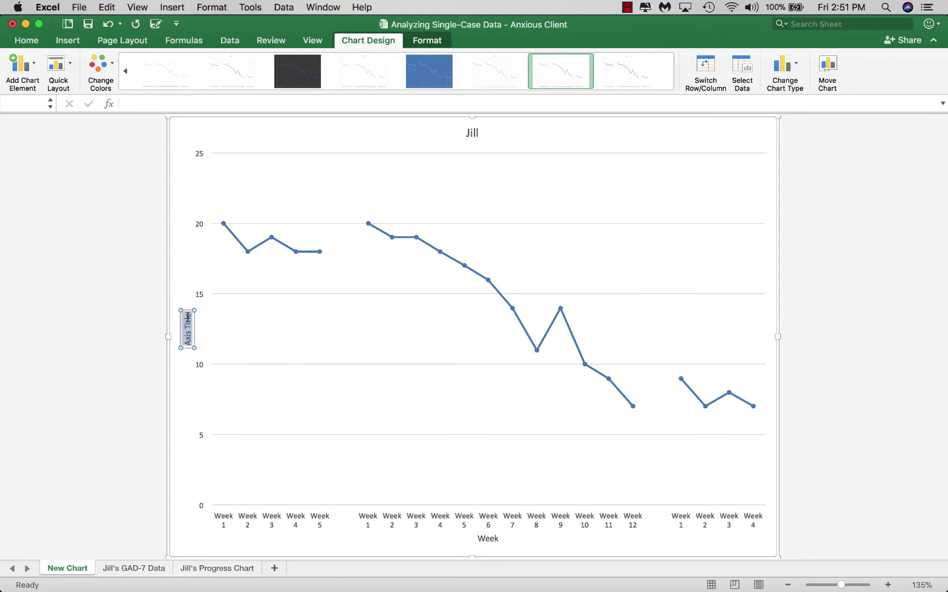
key(BackSpace)
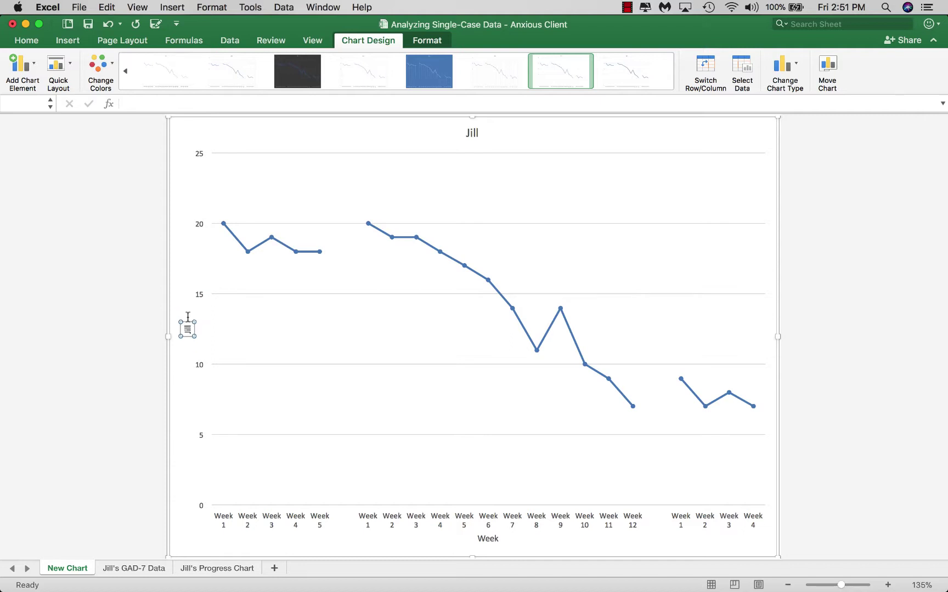
text(Jill's Dat-7)
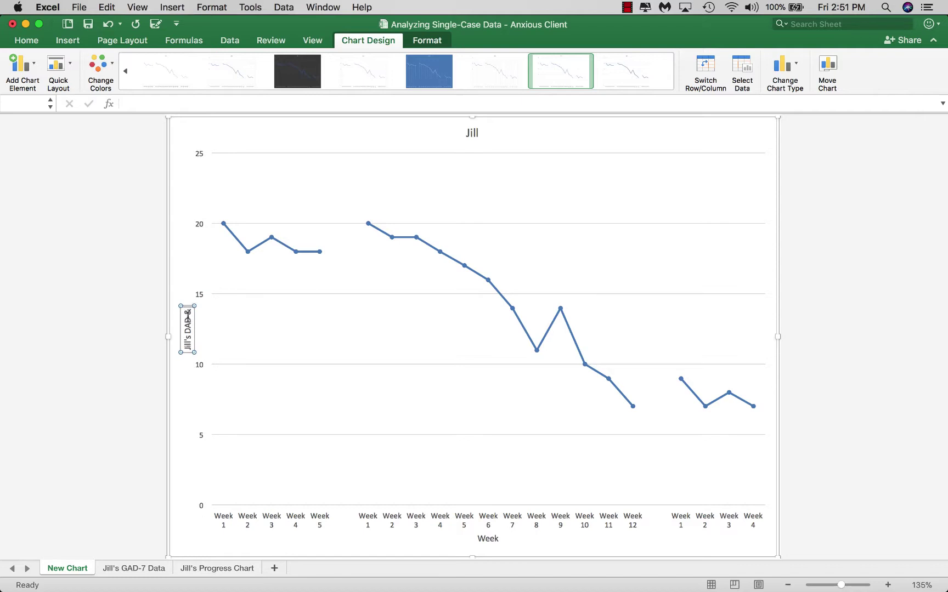
text( Score)
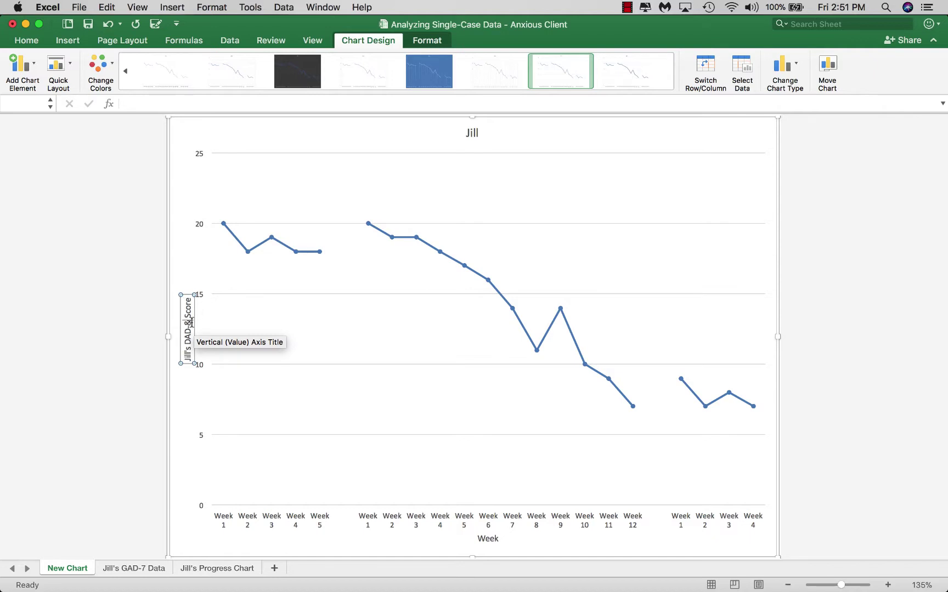
key(BackSpace)
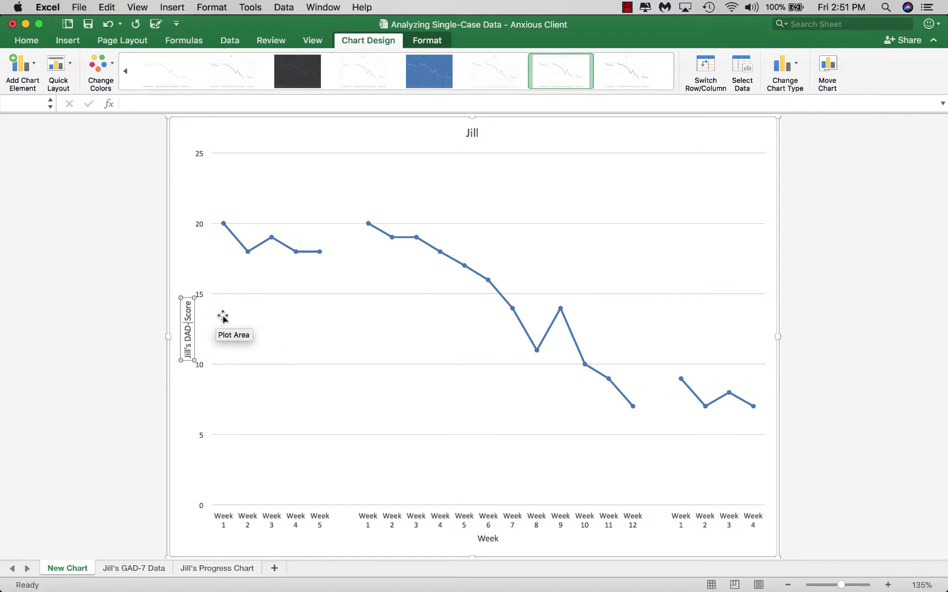
key(BackSpace)
key(BackSpace)
key(BackSpace)
key(BackSpace)
text(GAD)
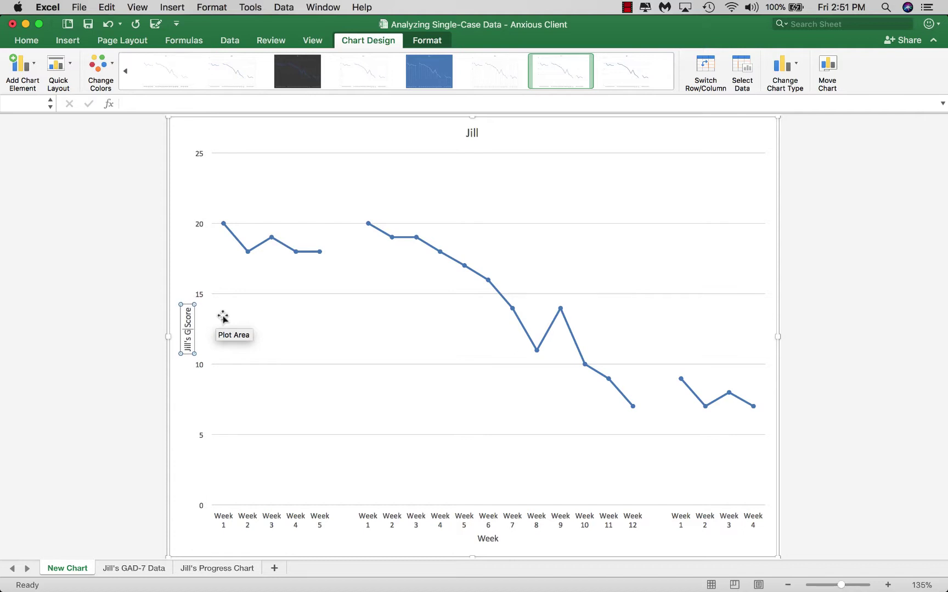
text(-7)
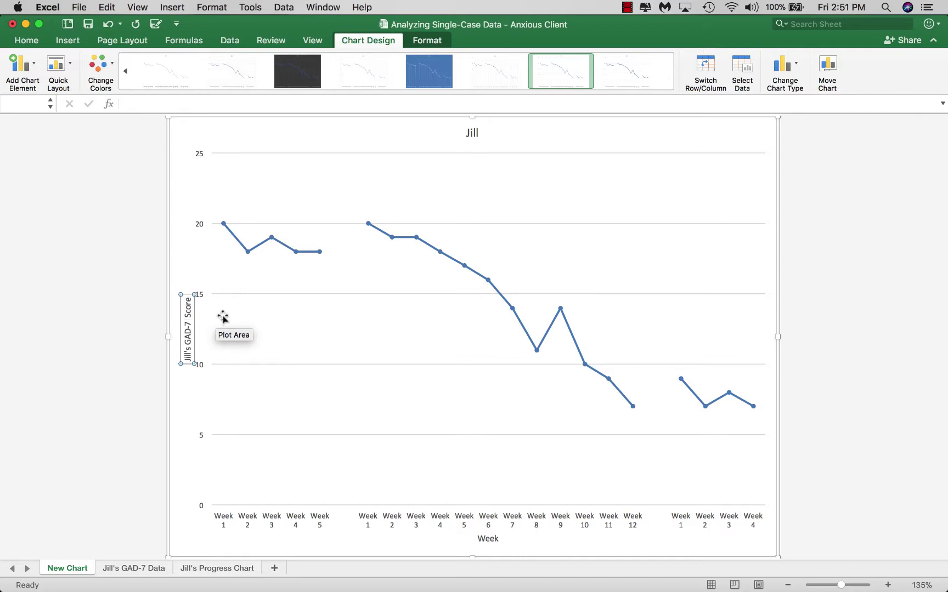
key(BackSpace)
click(186, 385)
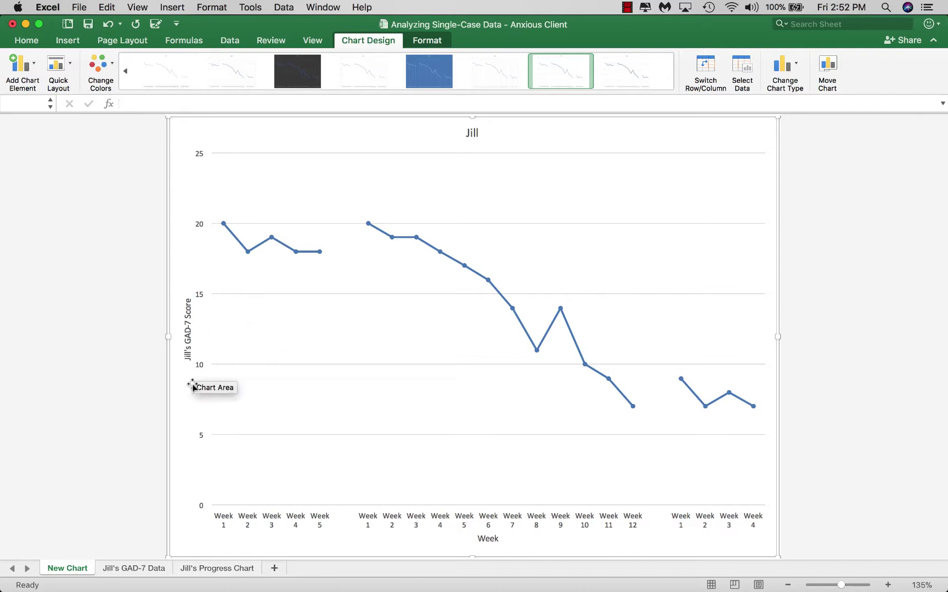
Step: Extend the chart title to the client's first name in possessive form followed by "Progress Chart"
click(473, 133)
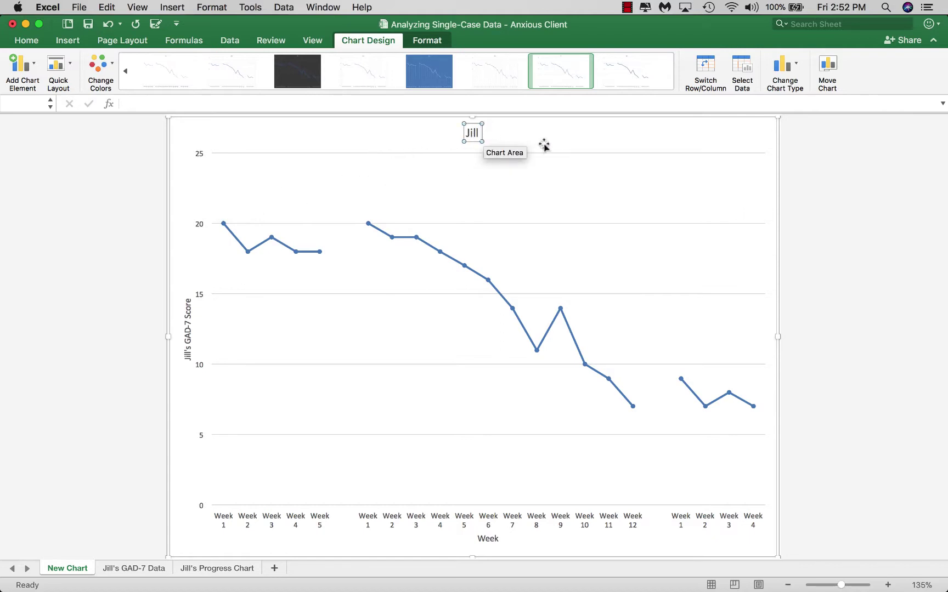
text('s Prog)
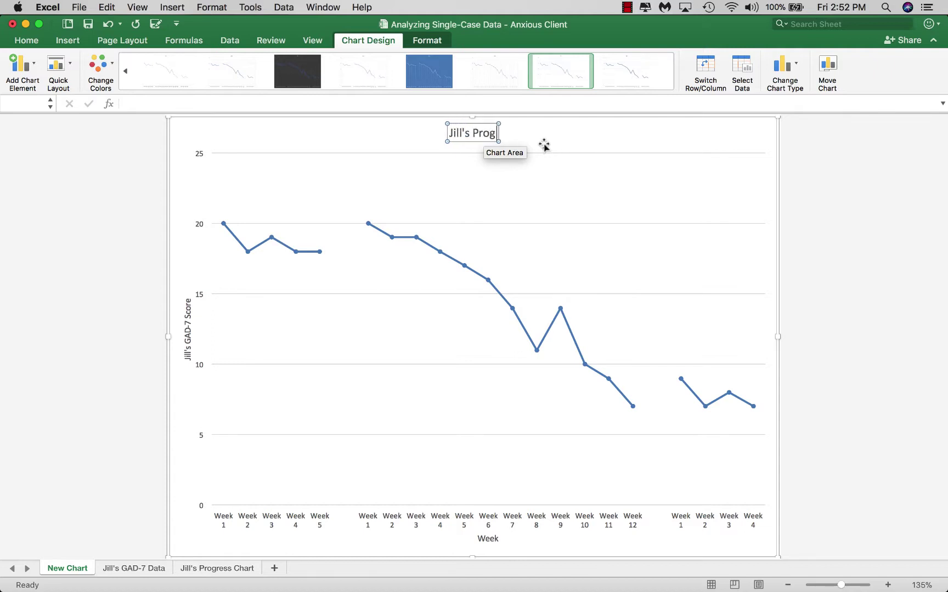
text(ress Chart)
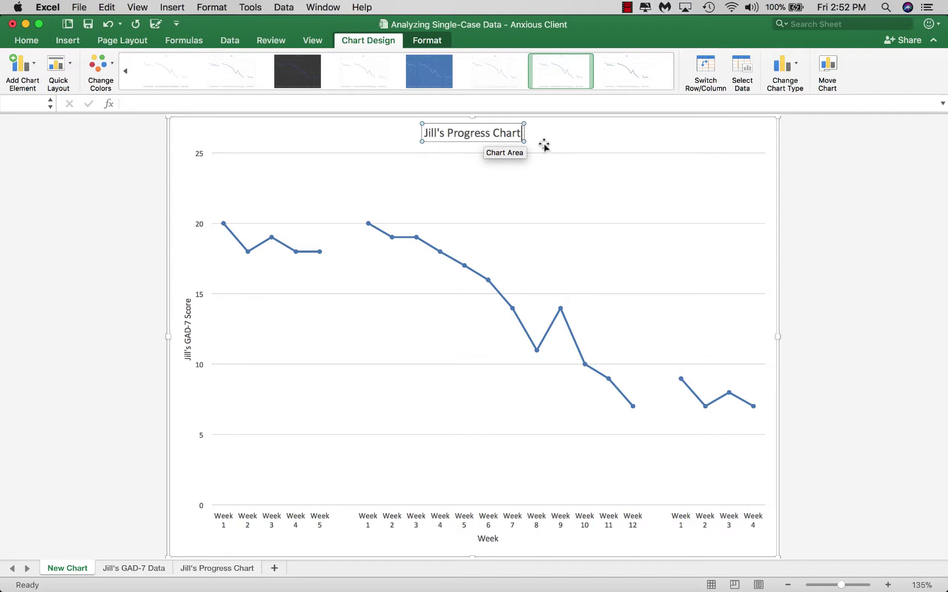
click(378, 141)
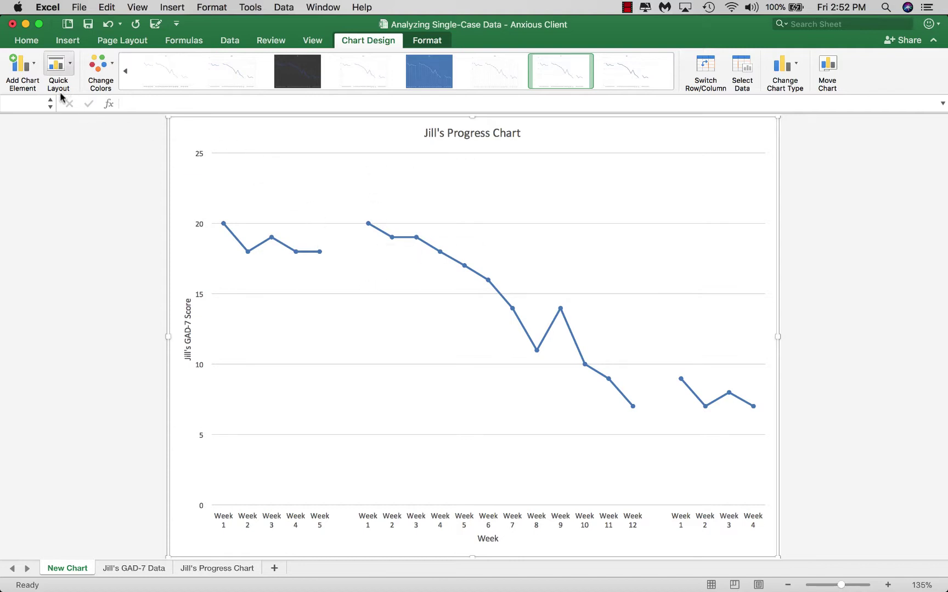
click(36, 65)
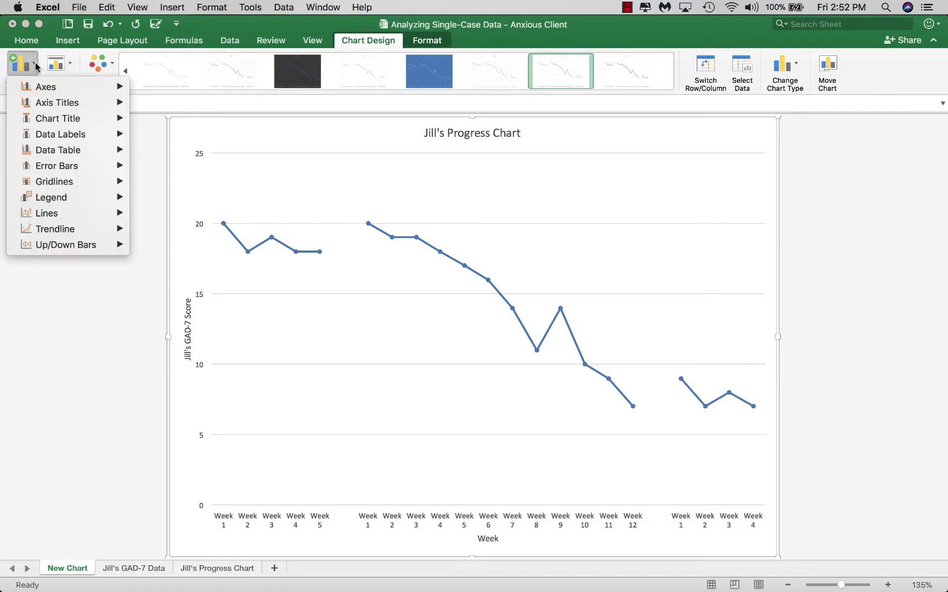
mouse_move(36, 89)
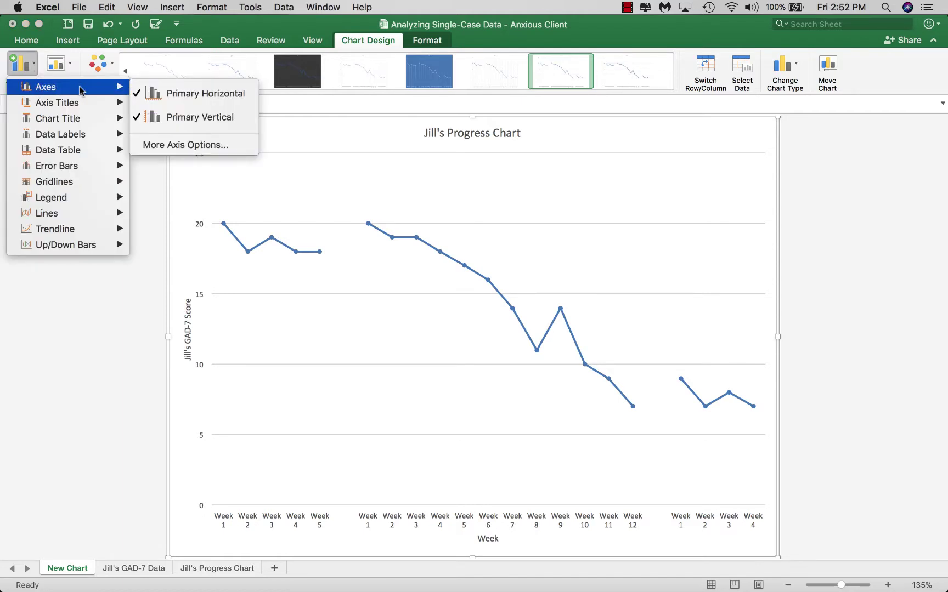
click(152, 243)
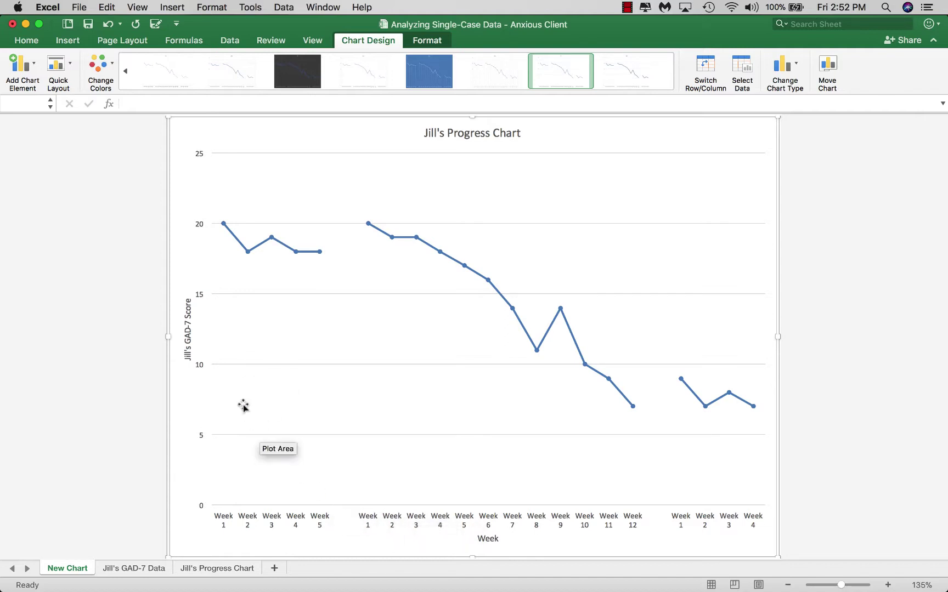
Step: Set the vertical axis's major unit to 2 and its maximum bound to 24
click(200, 296)
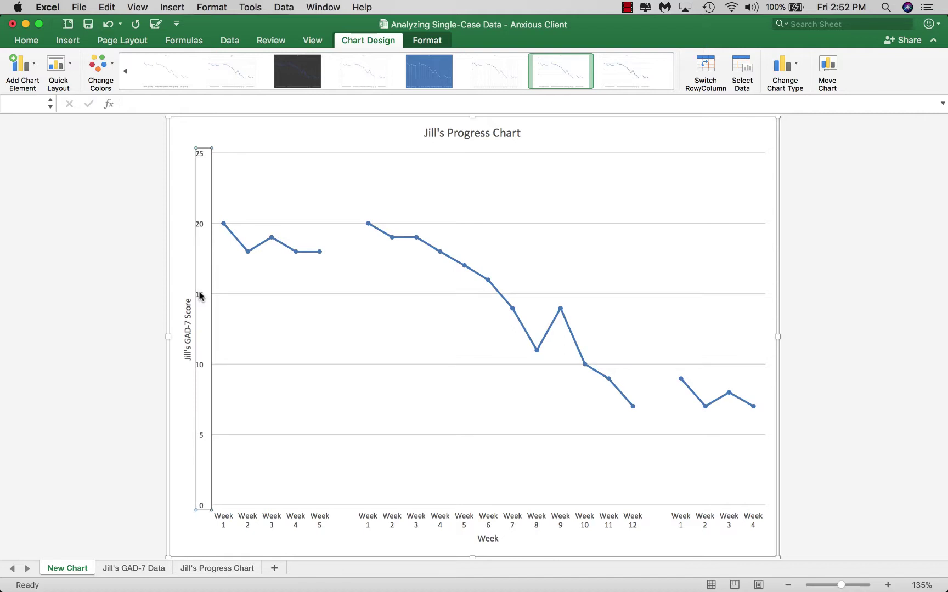
double_click(200, 296)
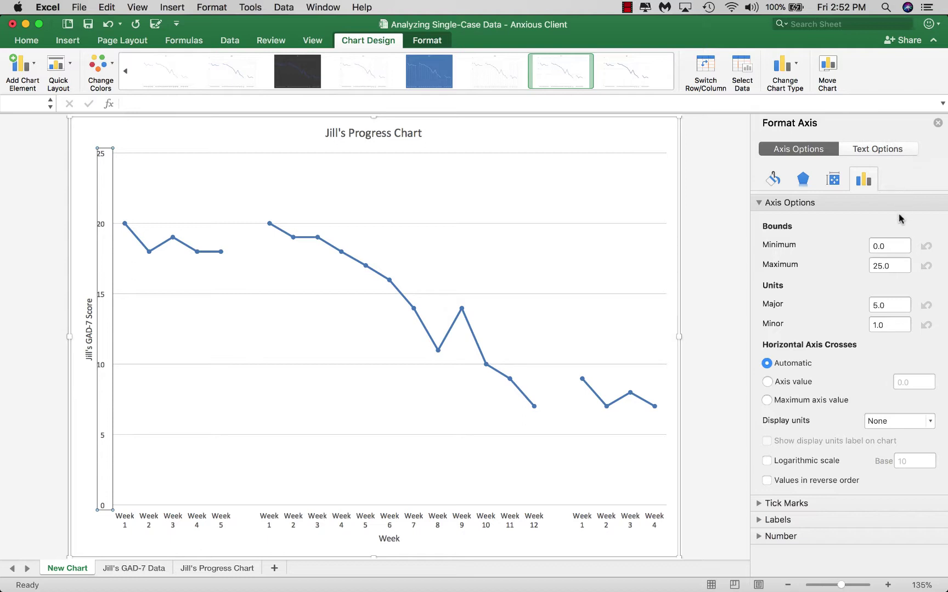
click(884, 305)
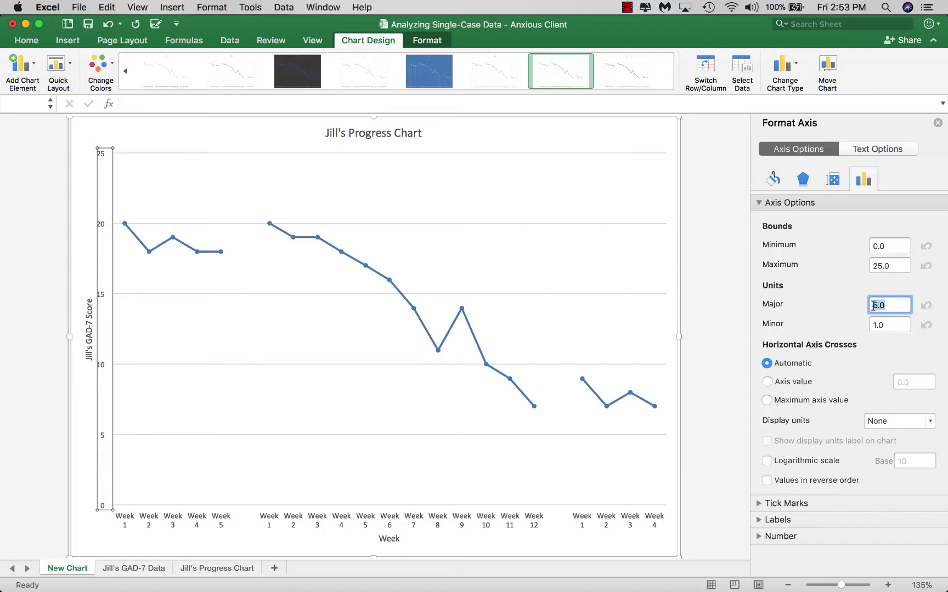
text(2)
key(Return)
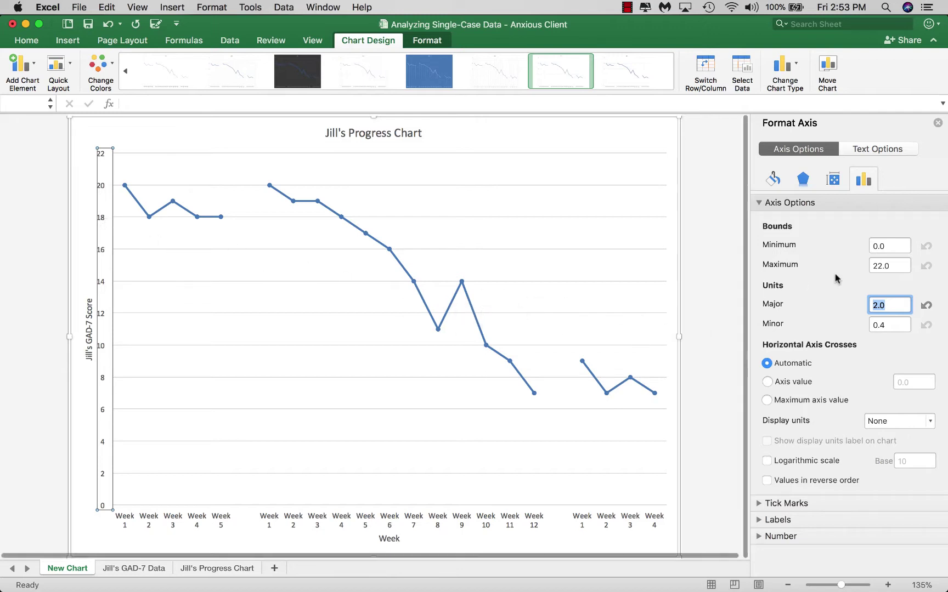
click(870, 266)
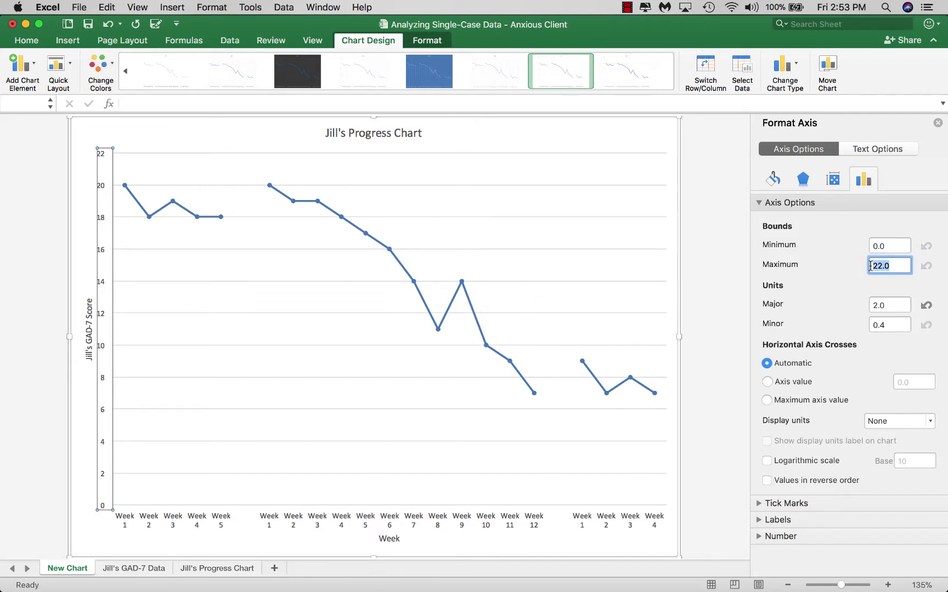
text(24)
key(Return)
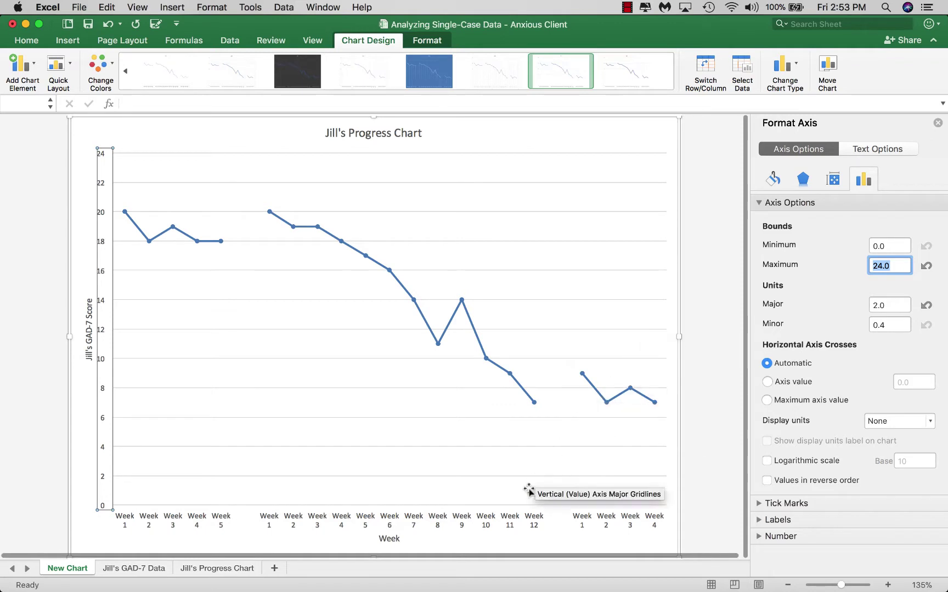
Step: Slant the week labels on the horizontal axis by setting their custom text angle to 38°
click(476, 521)
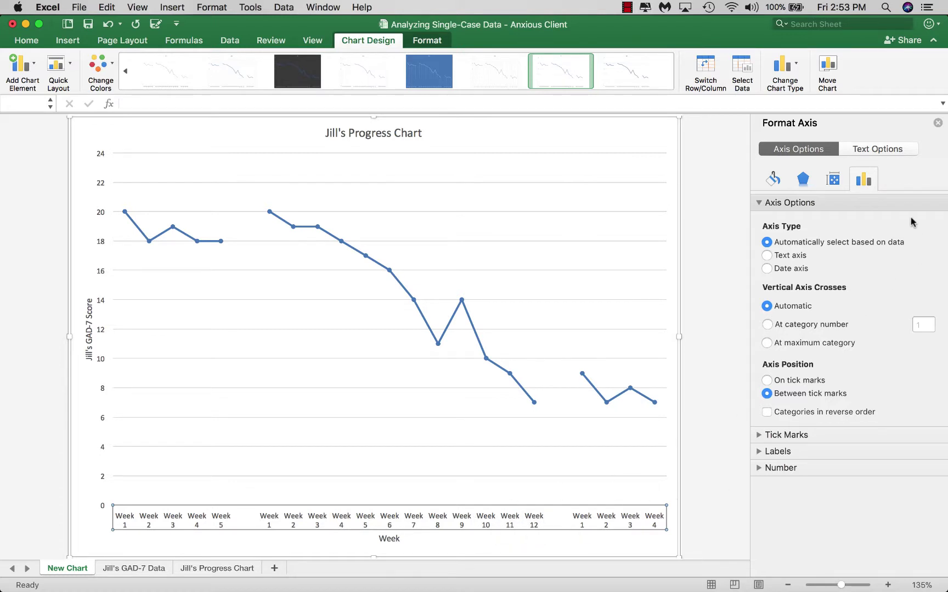
click(833, 181)
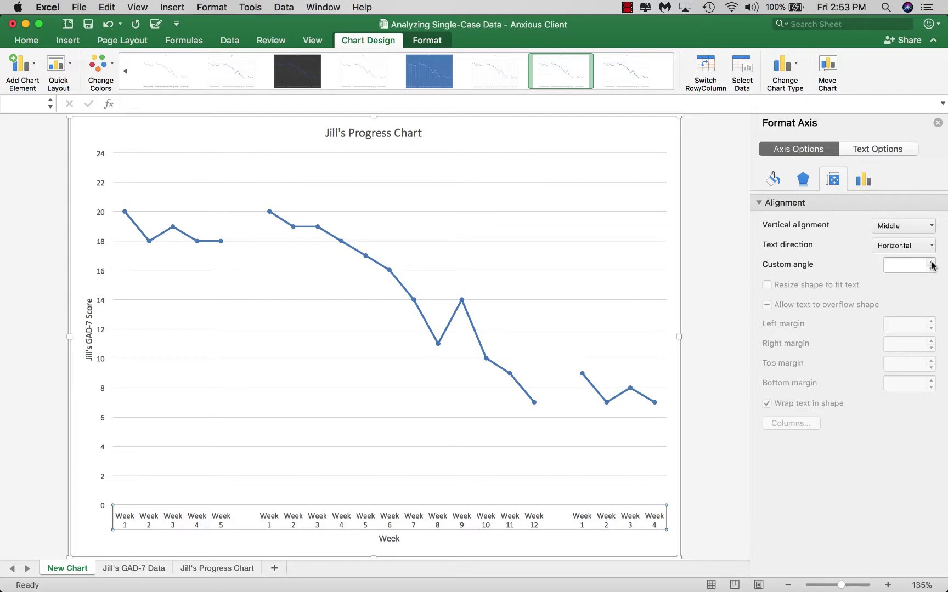
drag(931, 265, 931, 265)
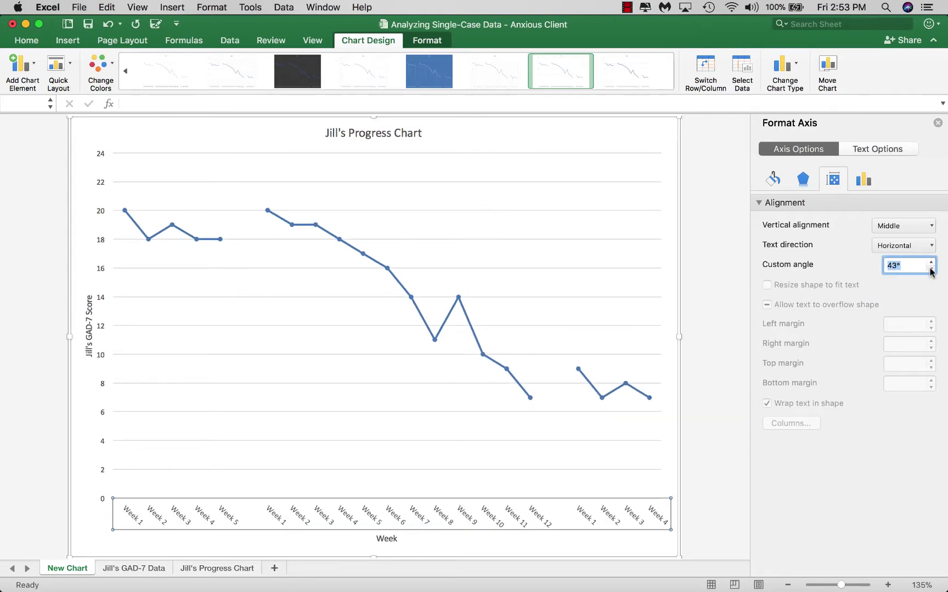
click(931, 271)
click(931, 270)
click(931, 271)
click(931, 270)
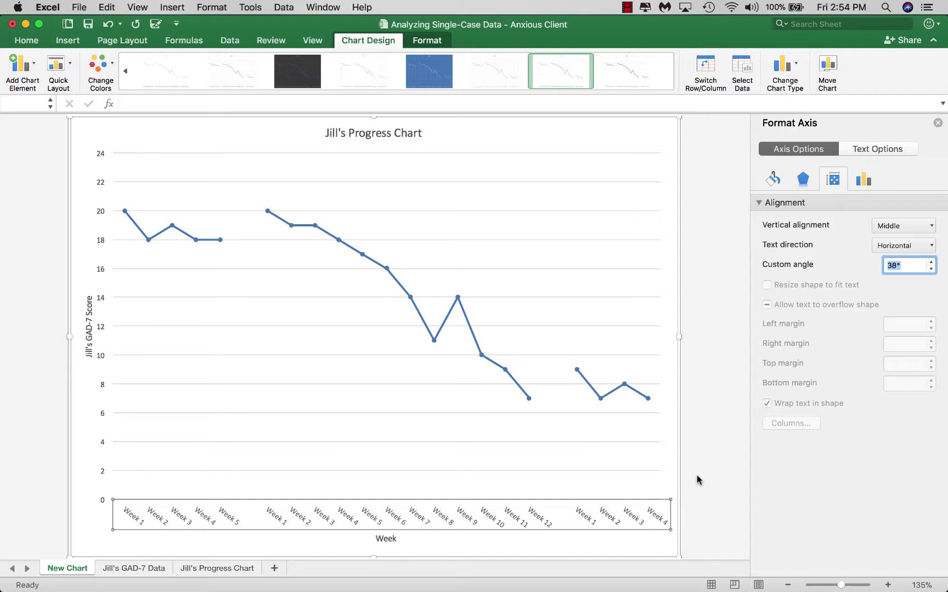
key(Return)
key(Escape)
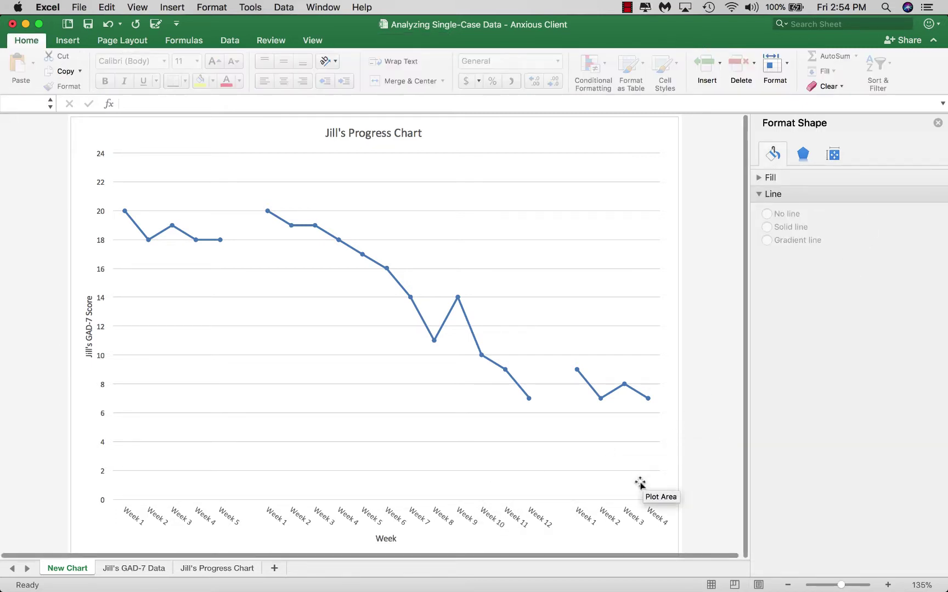
Step: Review the horizontal axis's label alignment settings and close the axis formatting options
click(626, 516)
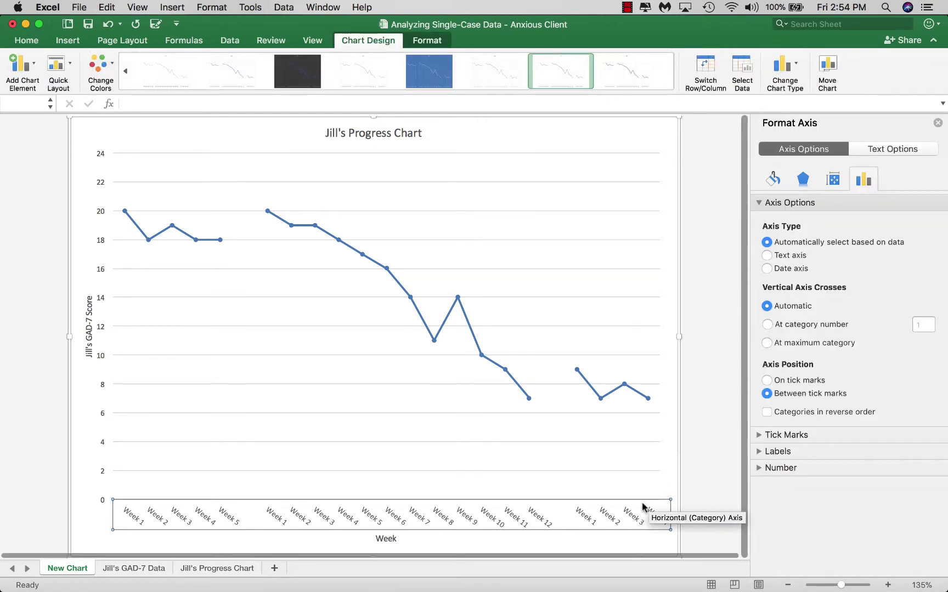
click(832, 180)
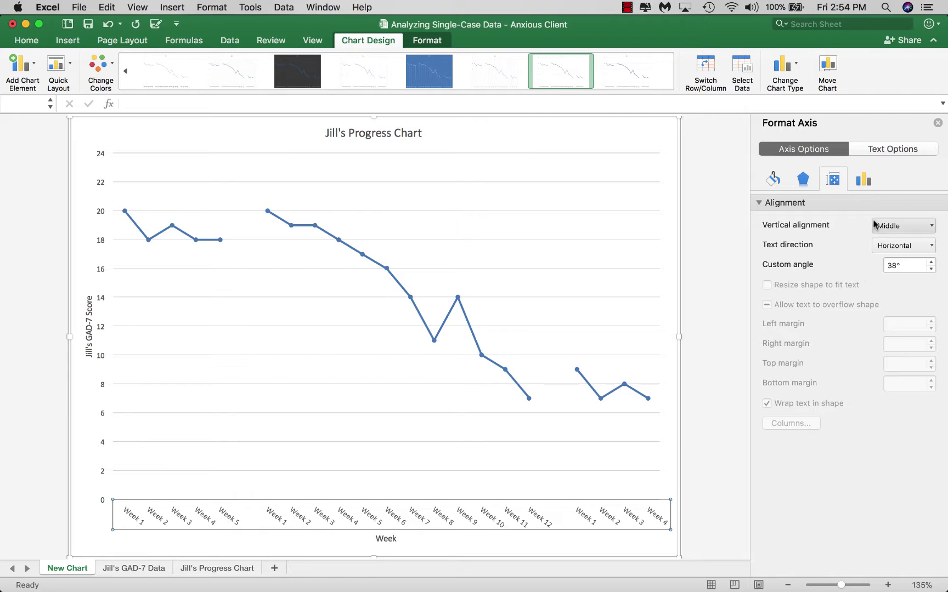
click(937, 124)
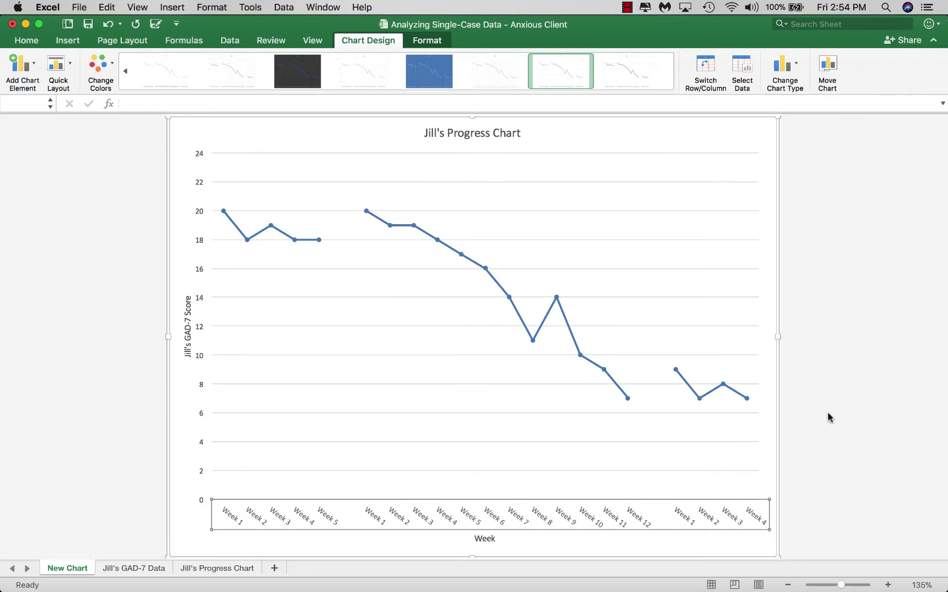
click(713, 436)
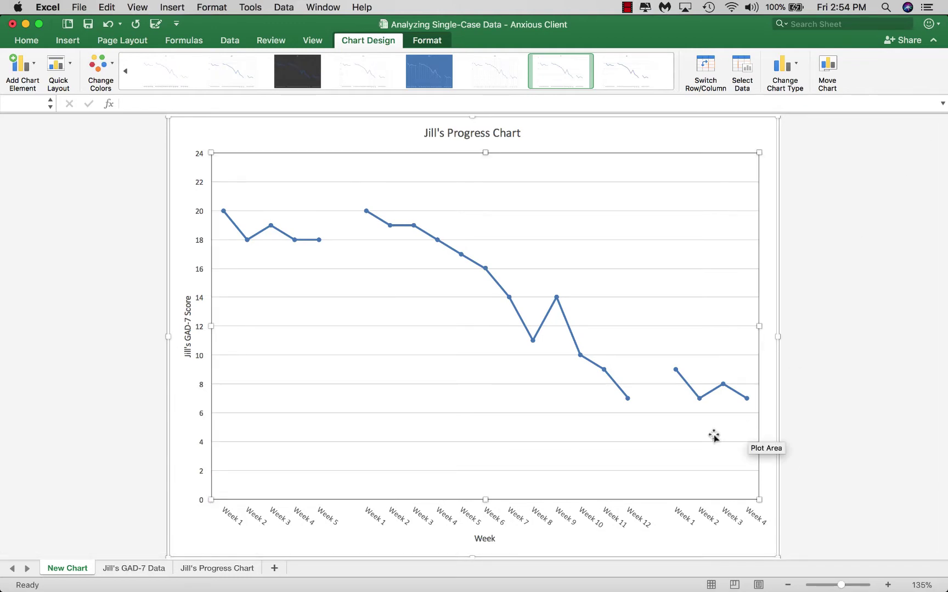
click(772, 420)
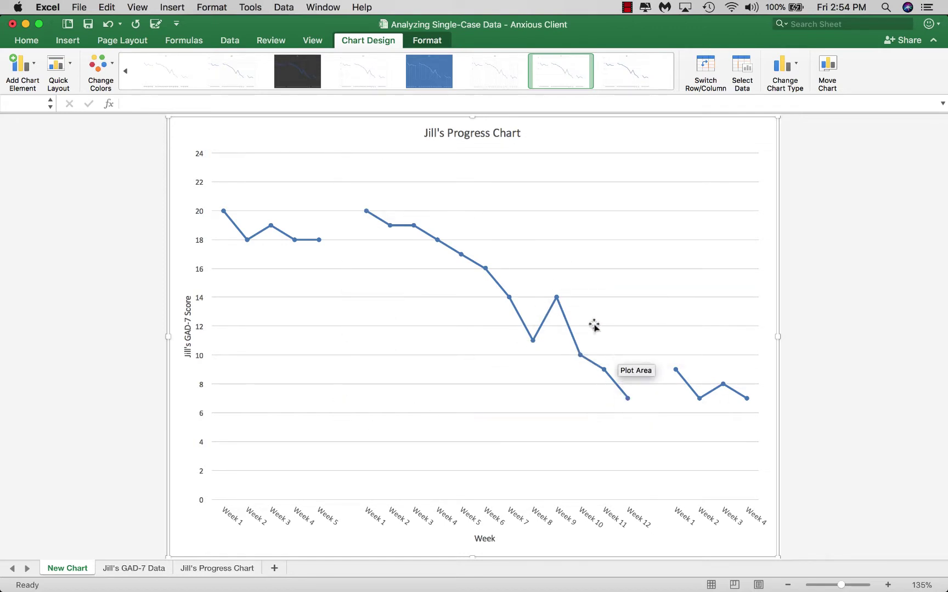
Step: Draw a vertical line about 5.4" tall across the plot area, in the gap between the first Week 5 and the following Week 1
click(428, 42)
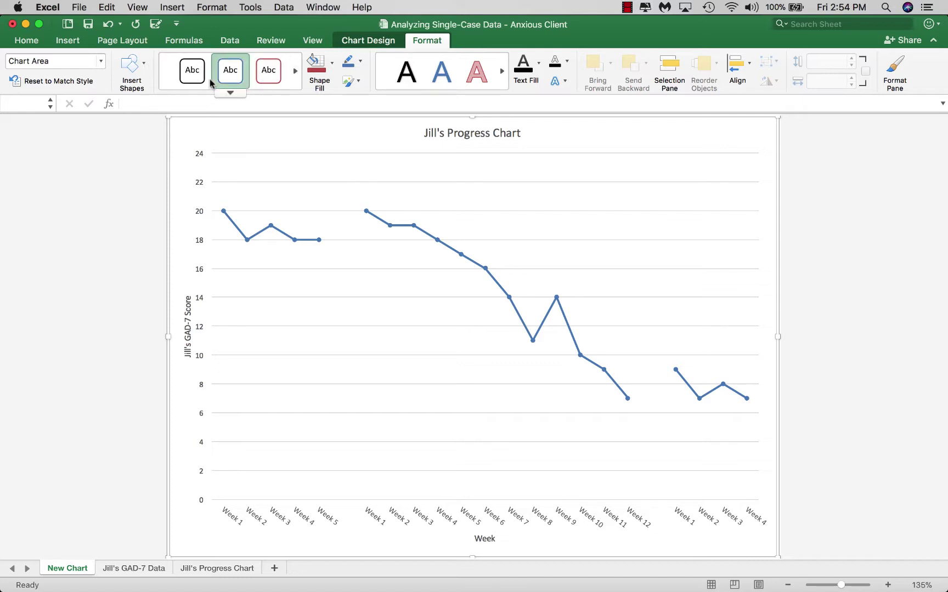
click(144, 66)
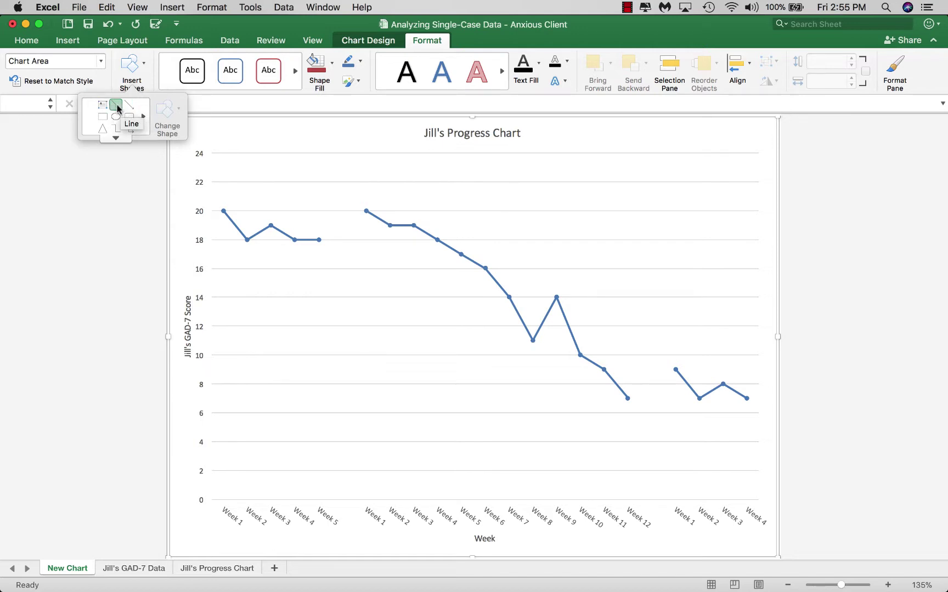
click(117, 106)
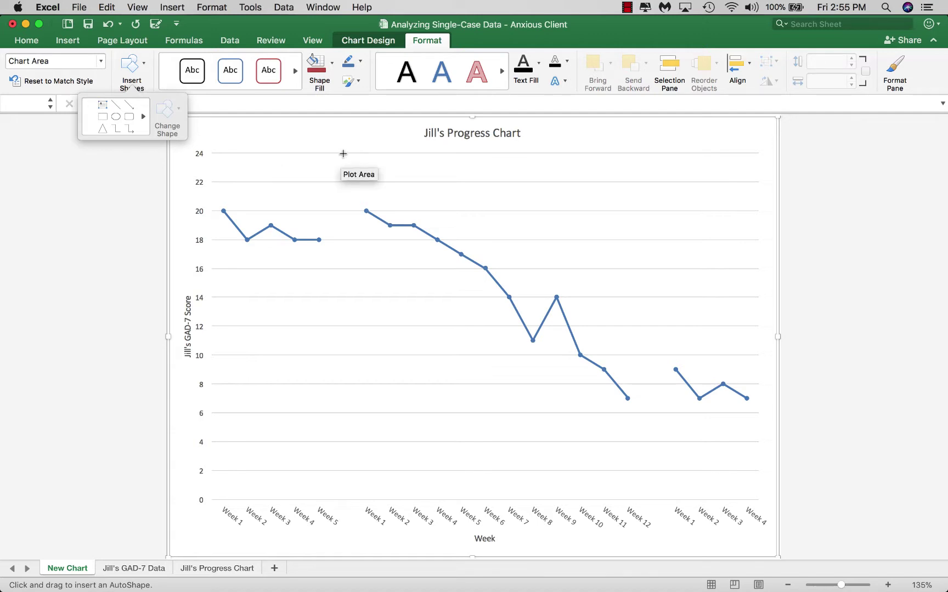
mouse_move(343, 154)
mouse_down()
mouse_move(381, 421)
mouse_move(379, 498)
mouse_move(372, 483)
mouse_up()
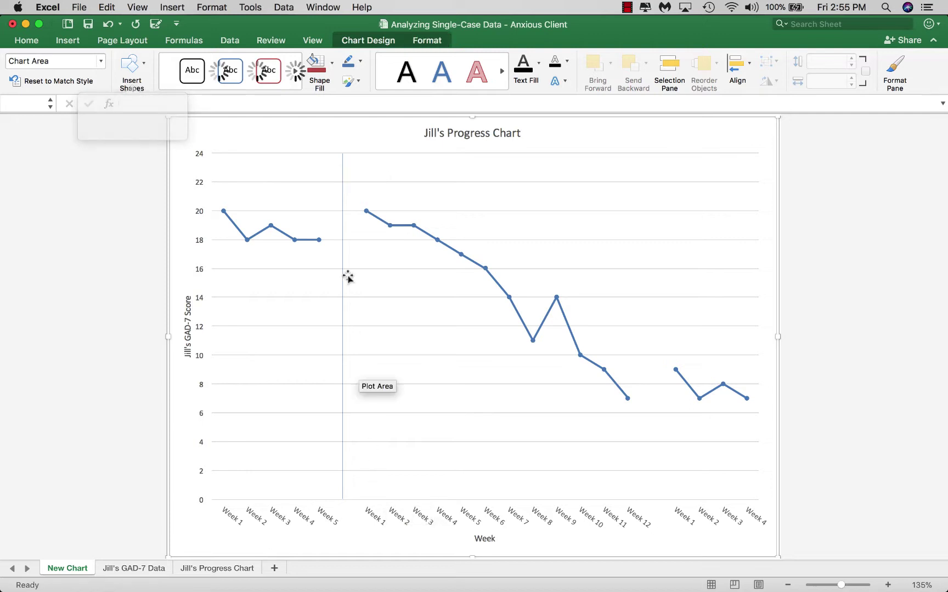
drag(343, 274, 344, 274)
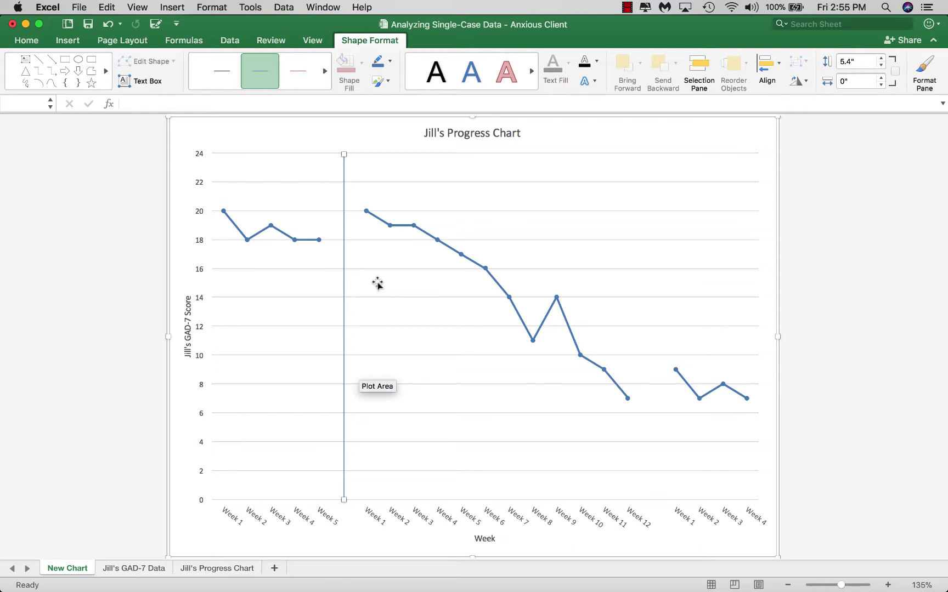
Step: Try aqua and yellow on the vertical dividing line, and settle on the standard purple color
double_click(343, 280)
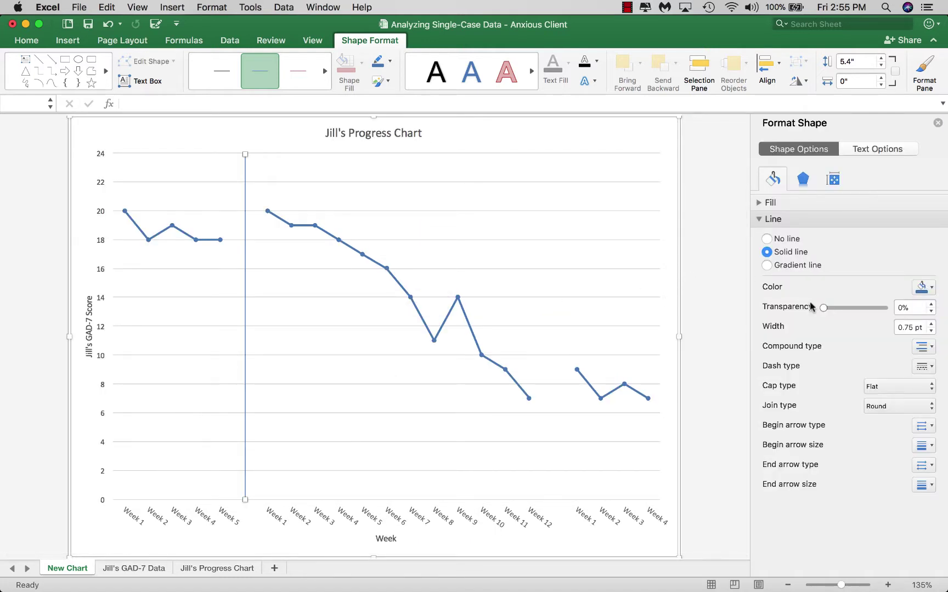
click(930, 288)
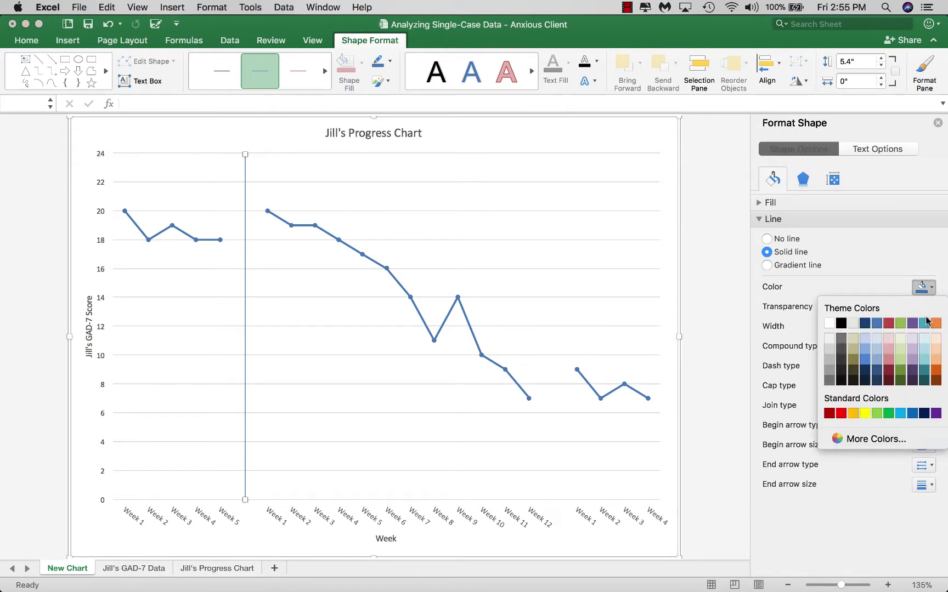
click(924, 323)
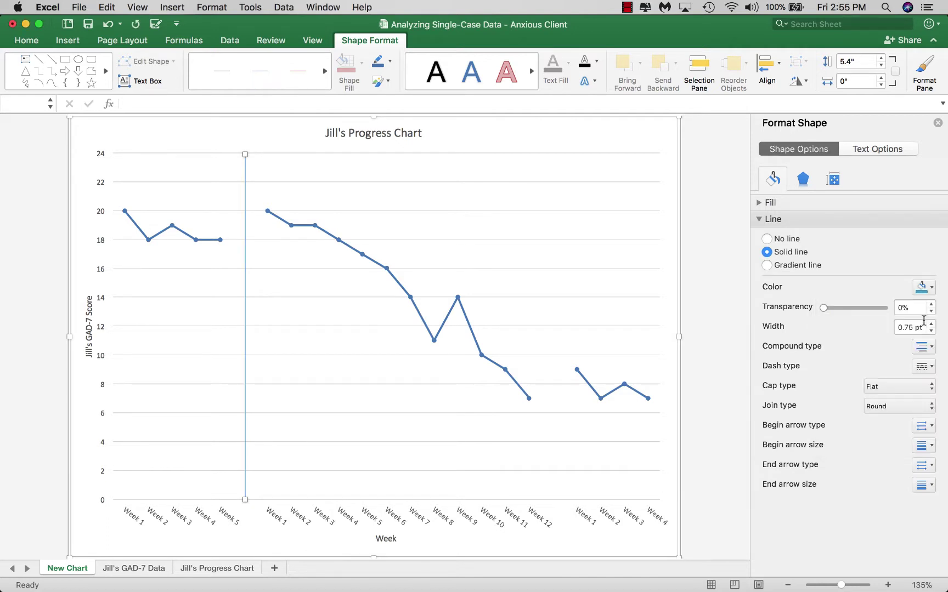
click(931, 290)
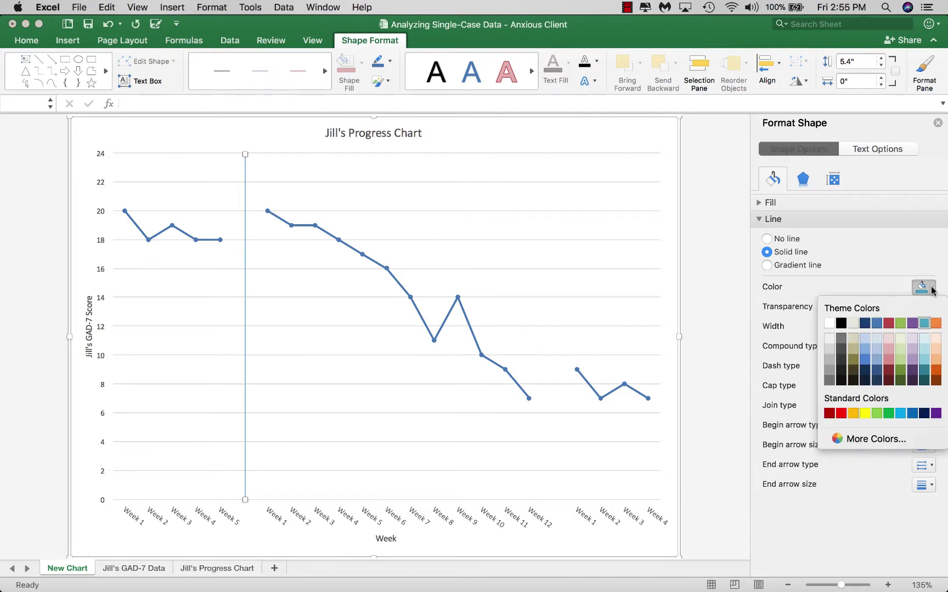
click(866, 413)
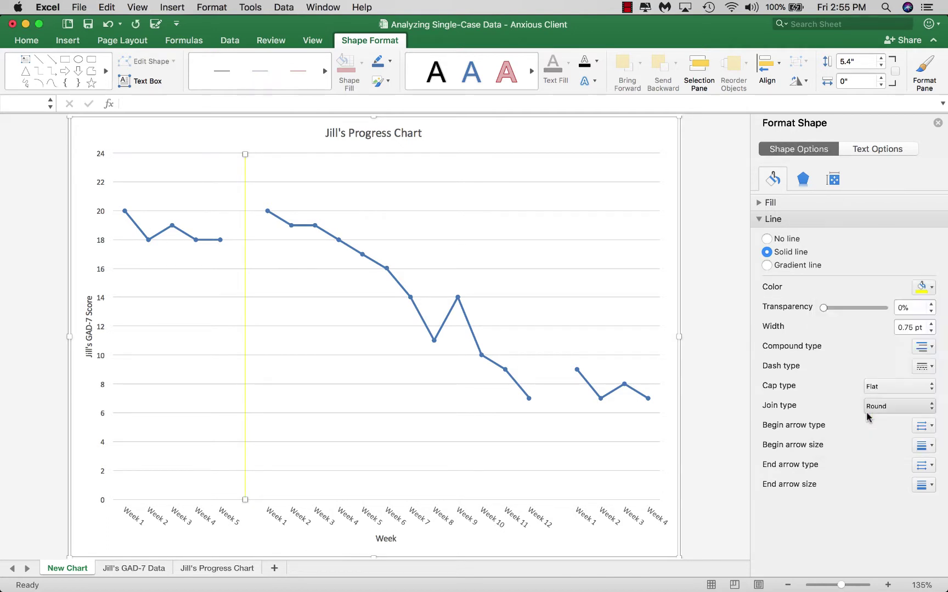
click(931, 289)
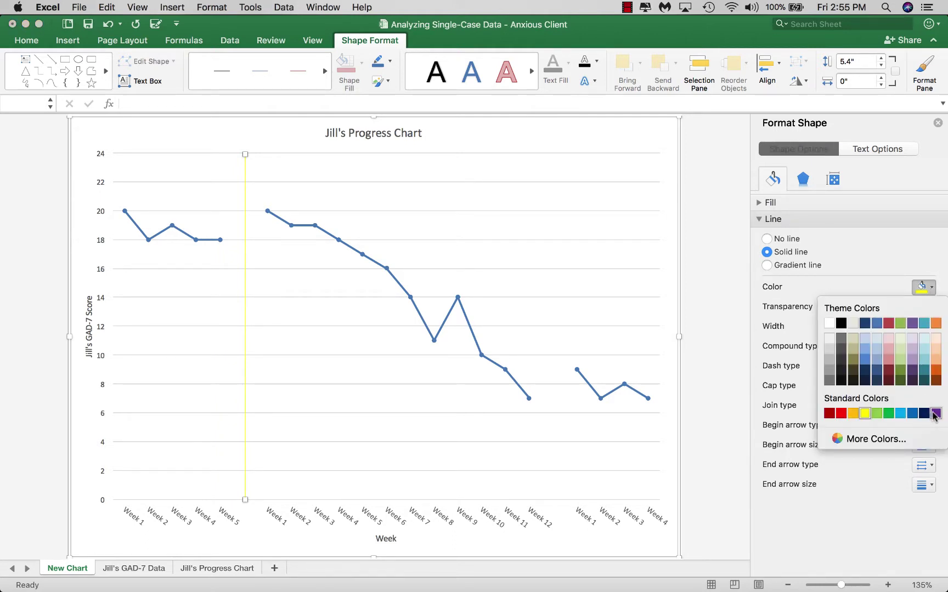
click(935, 414)
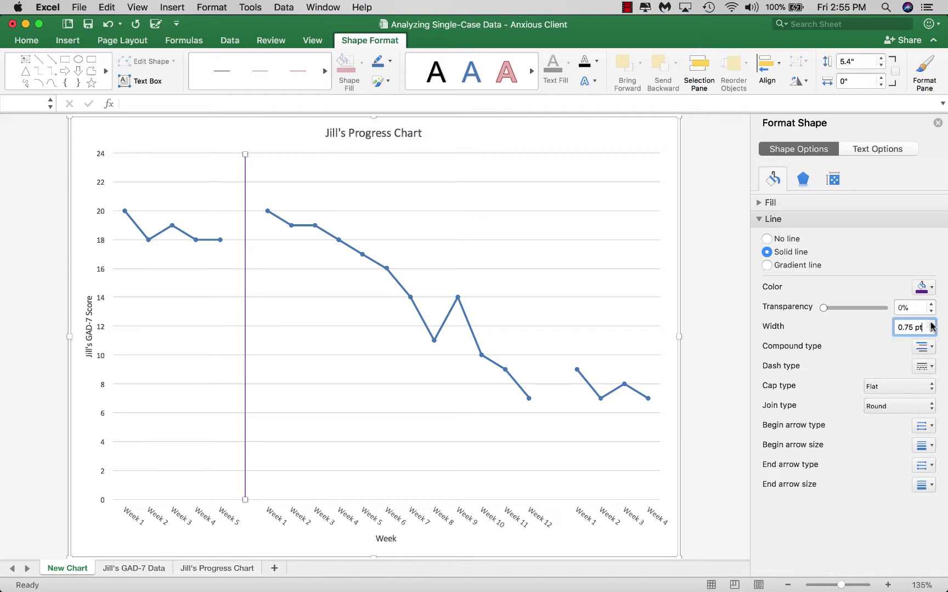
Step: Thicken the vertical dividing line to 1.5 pt and shift it slightly toward the second group of weeks
click(931, 323)
click(931, 324)
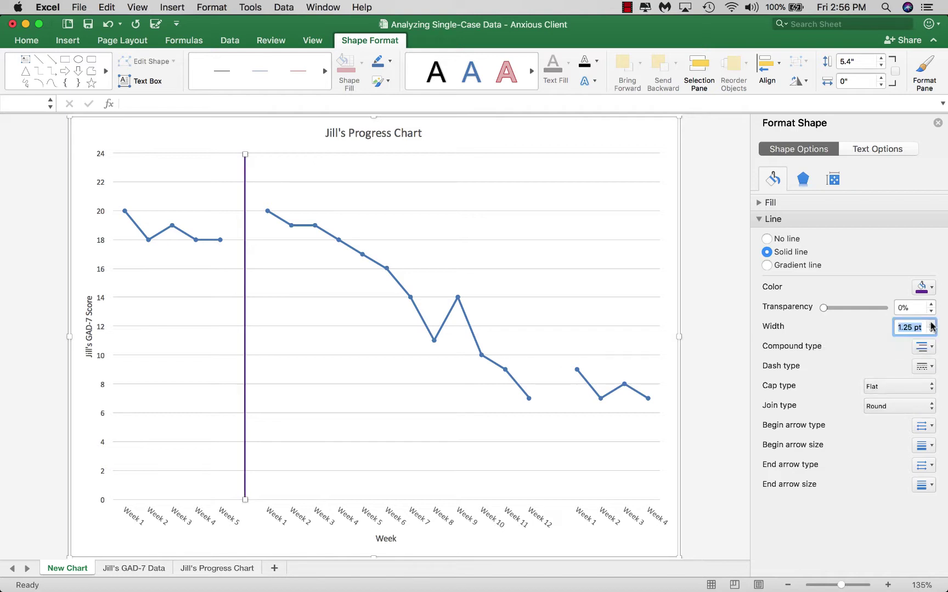
click(931, 324)
click(245, 311)
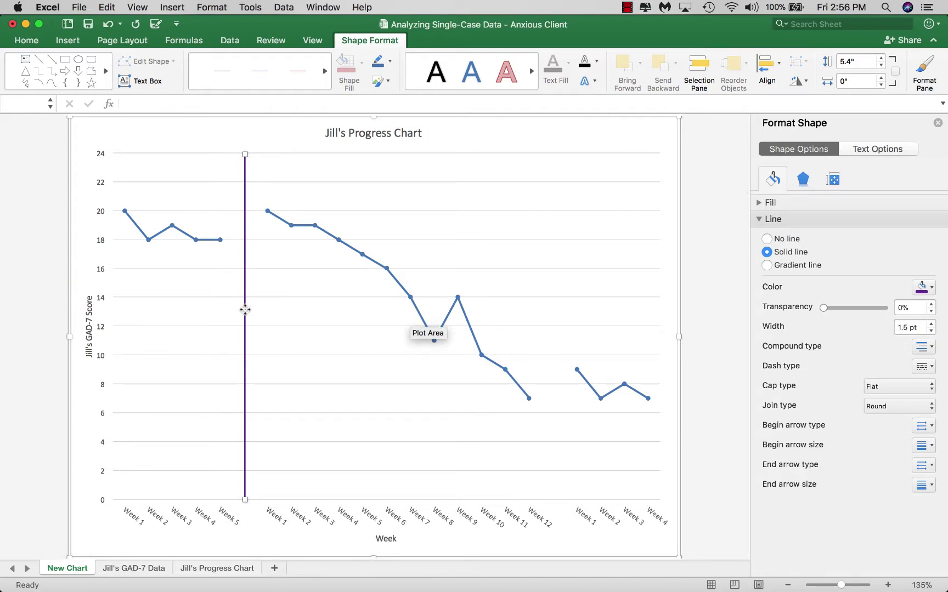
drag(244, 311, 248, 309)
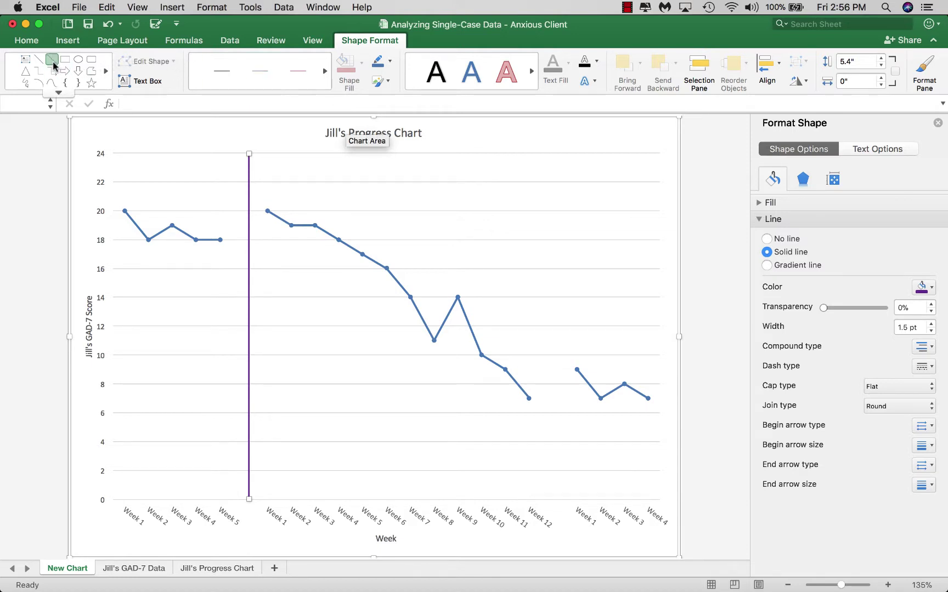
click(26, 41)
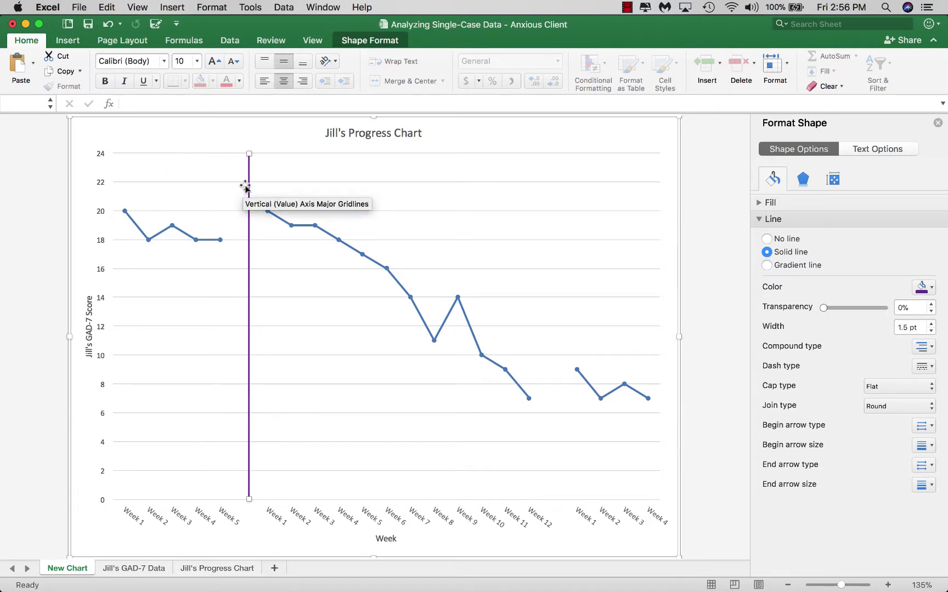
Step: Paste a copy of the purple dividing line, place it in the gap between Week 12 and the last Week 1, and close the shape formatting
click(18, 68)
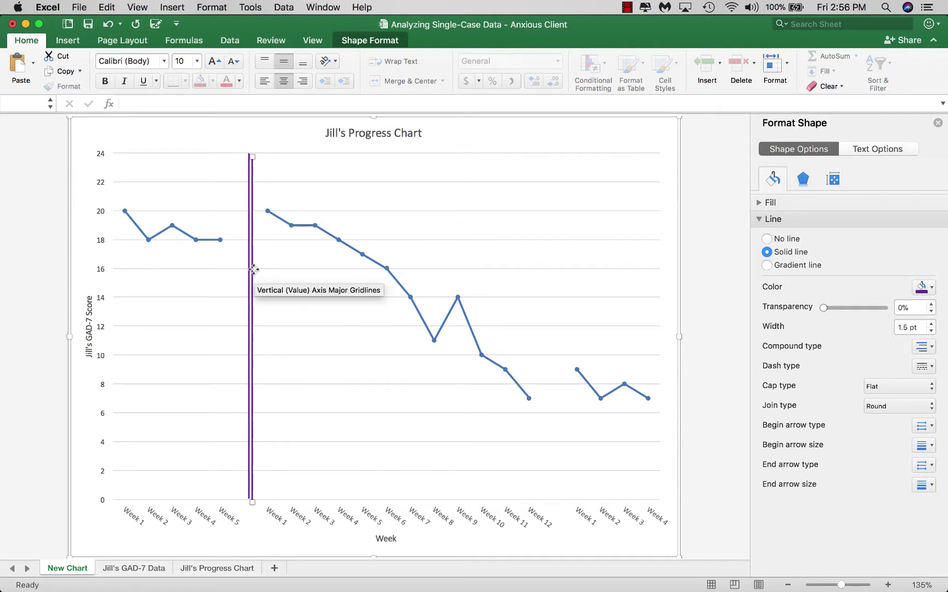
drag(254, 269, 557, 269)
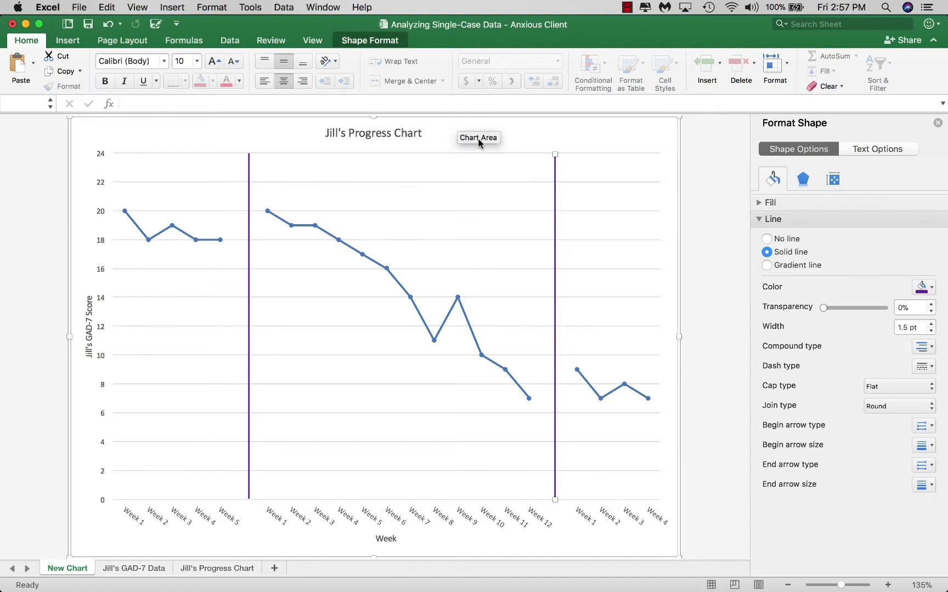
click(587, 134)
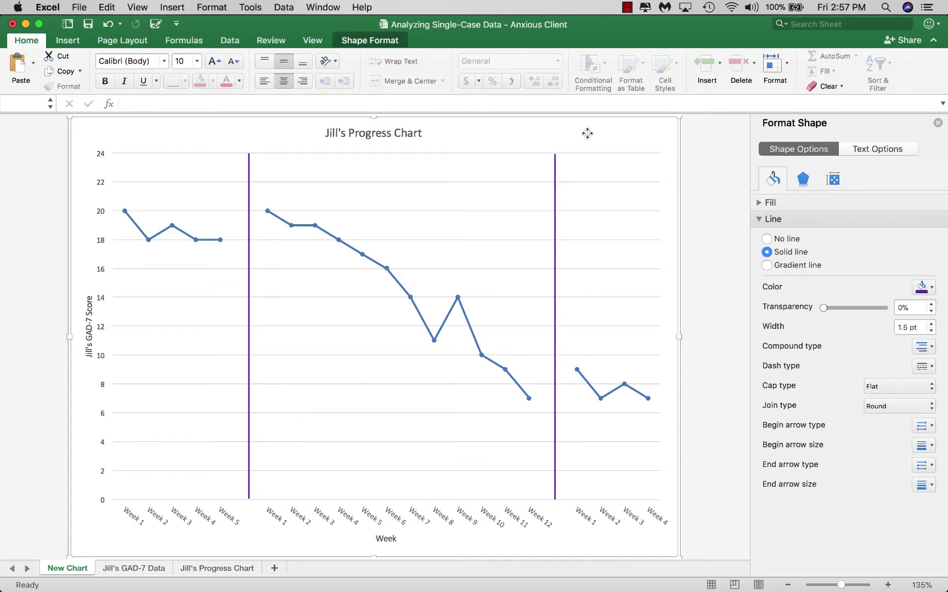
click(938, 123)
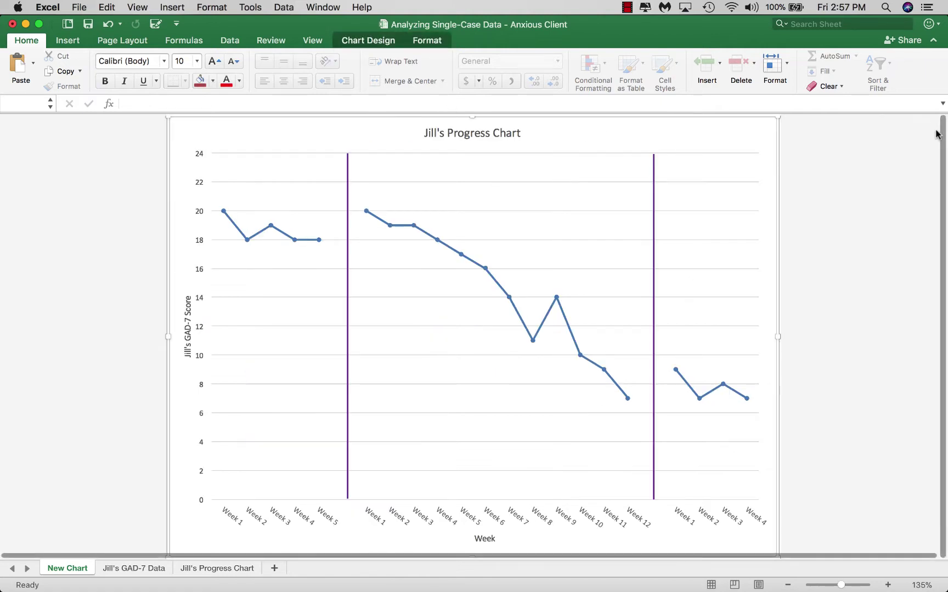
click(424, 42)
click(424, 43)
click(424, 42)
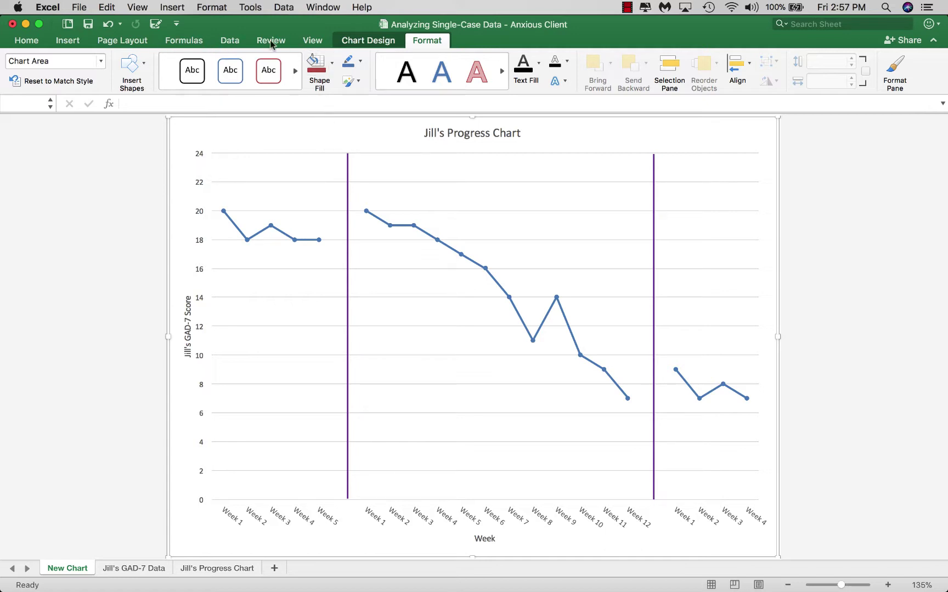
click(108, 183)
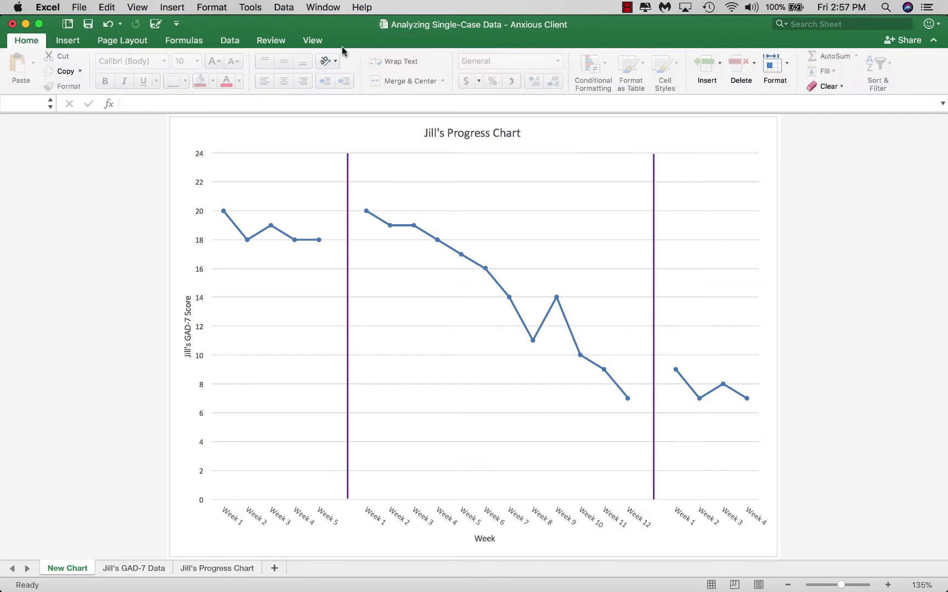
Step: Draw a horizontal line about 8.5" long across the full plot area at the score of 10
click(313, 132)
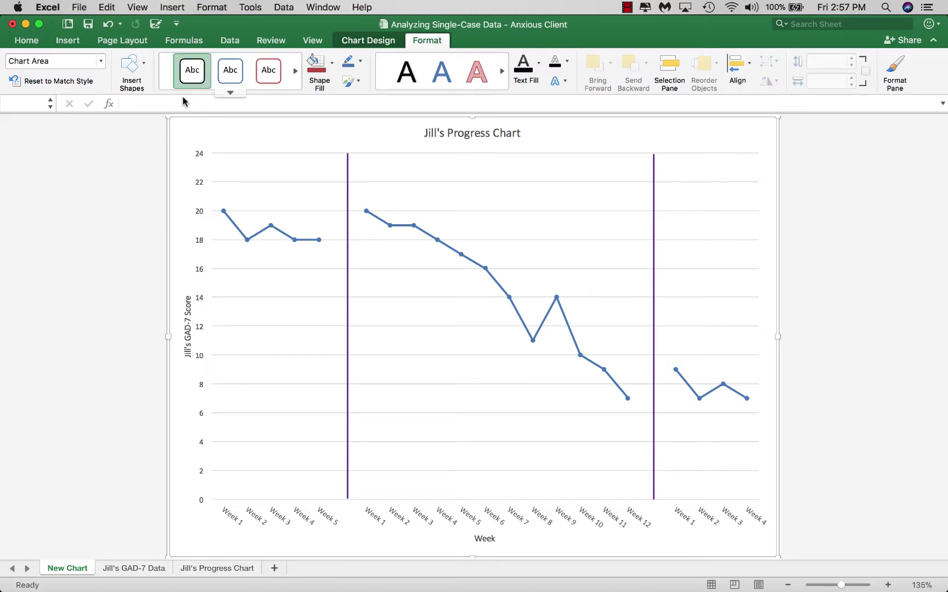
click(144, 66)
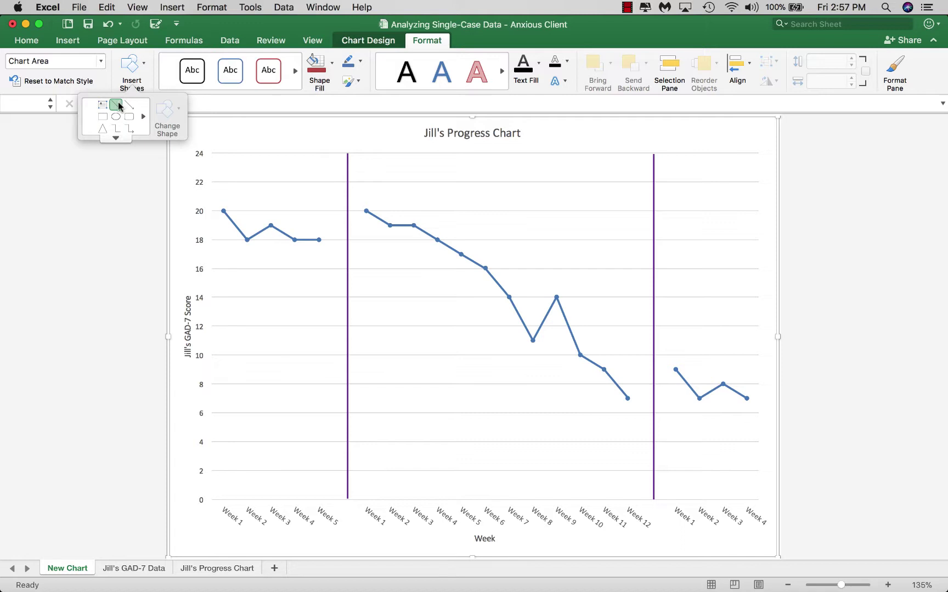
click(119, 104)
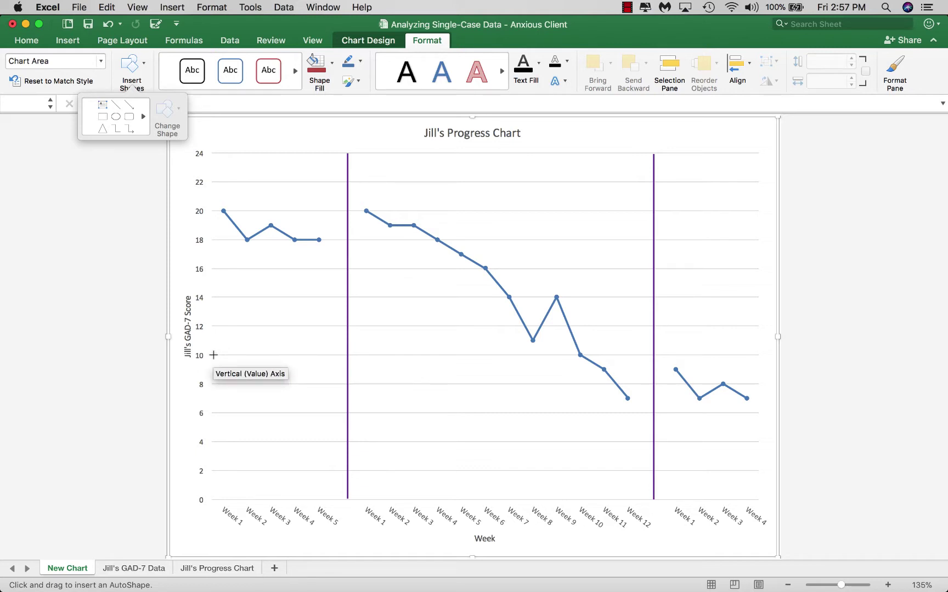
mouse_move(214, 355)
mouse_down()
mouse_move(724, 359)
mouse_move(699, 354)
mouse_up()
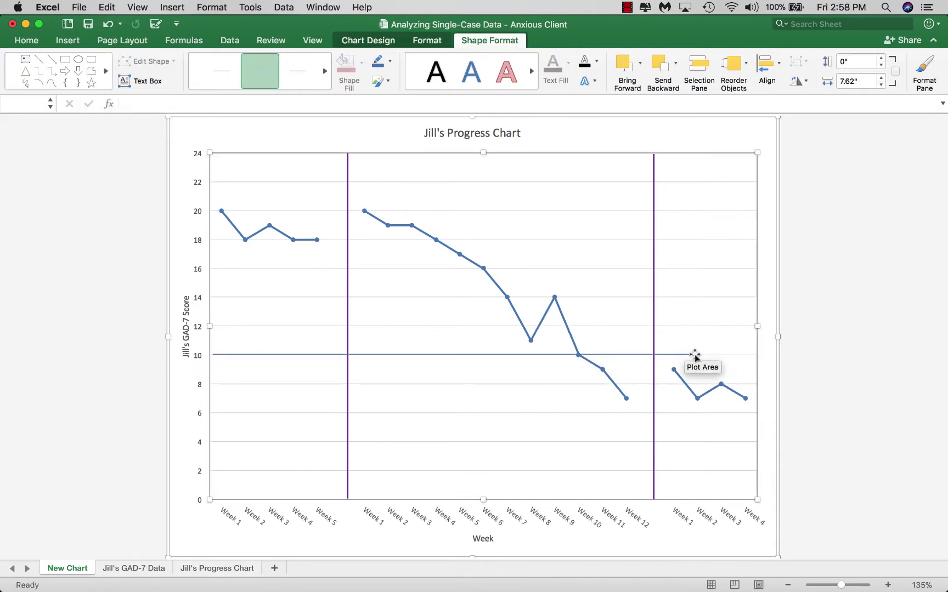
click(690, 358)
click(692, 356)
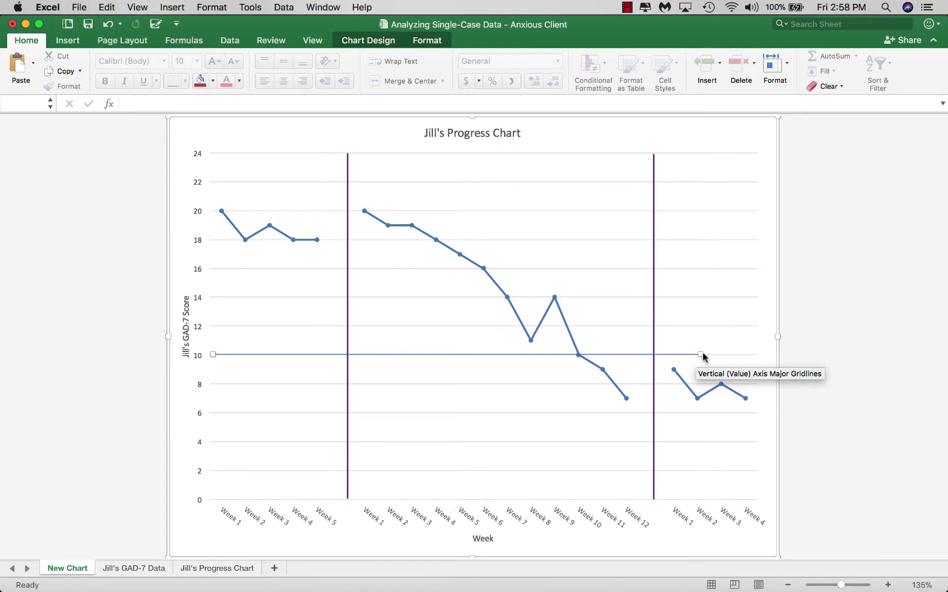
drag(701, 356, 758, 355)
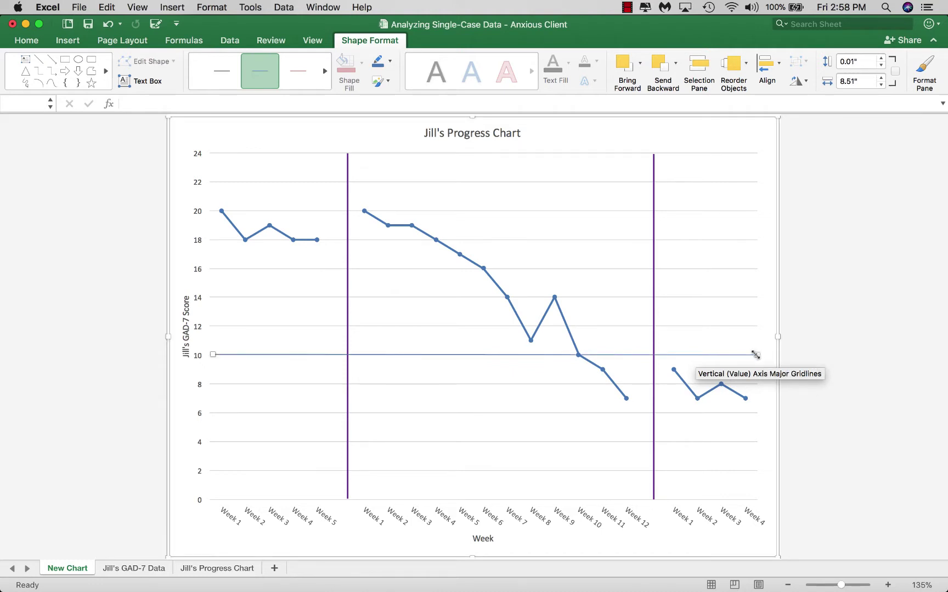
Step: Format the horizontal line at score 10 in standard green with a 1.5 pt width, and close the shape formatting
double_click(484, 355)
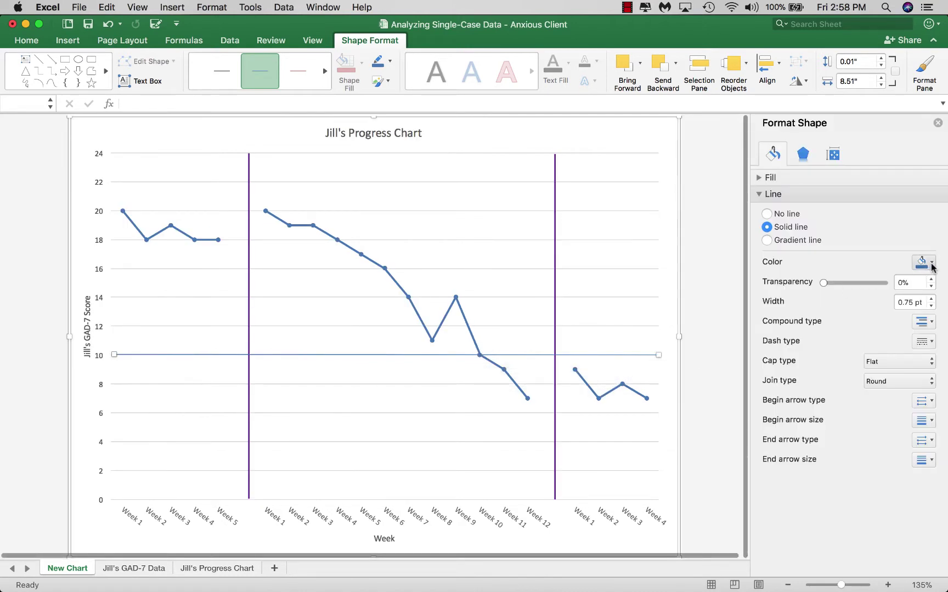
click(932, 264)
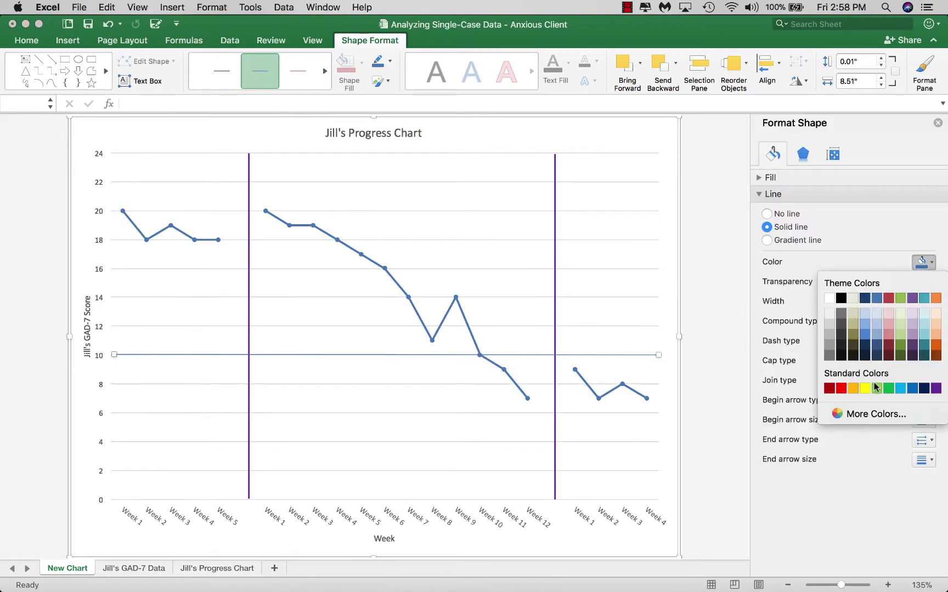
click(888, 389)
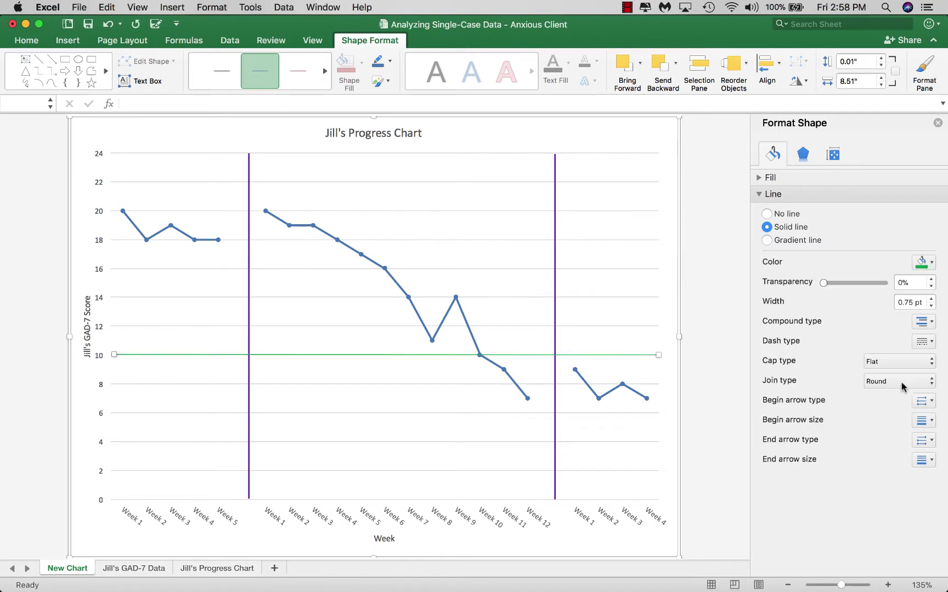
click(931, 299)
click(930, 299)
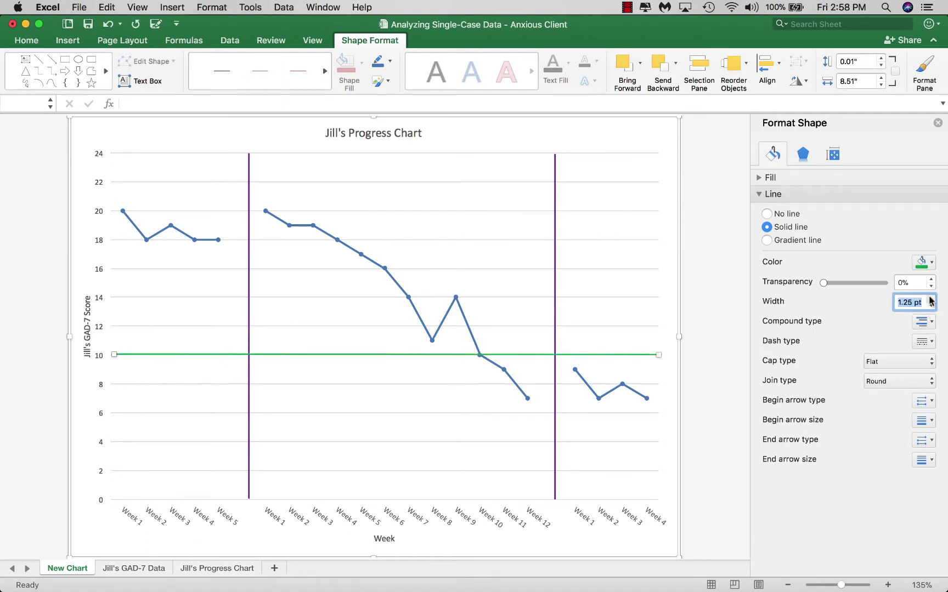
click(931, 299)
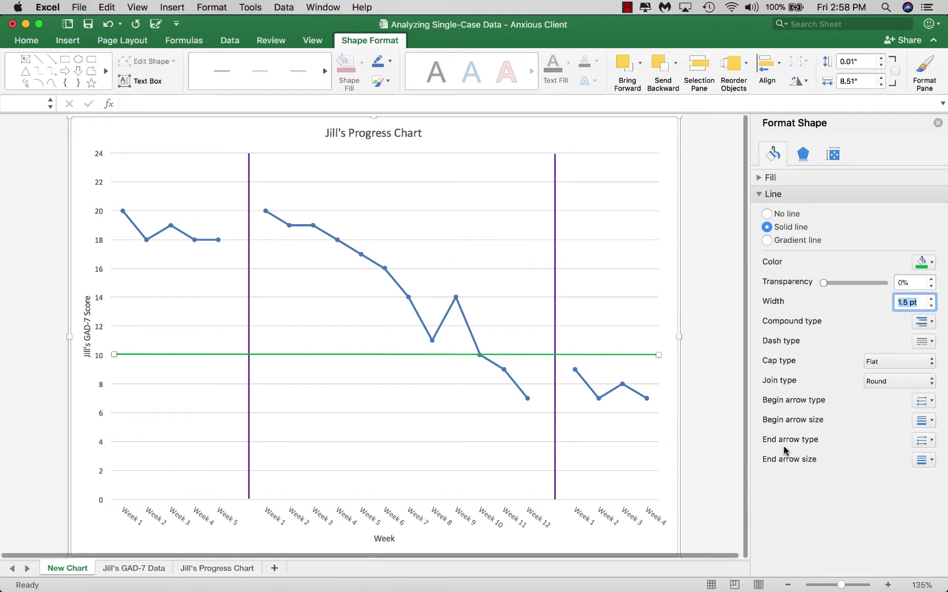
click(938, 123)
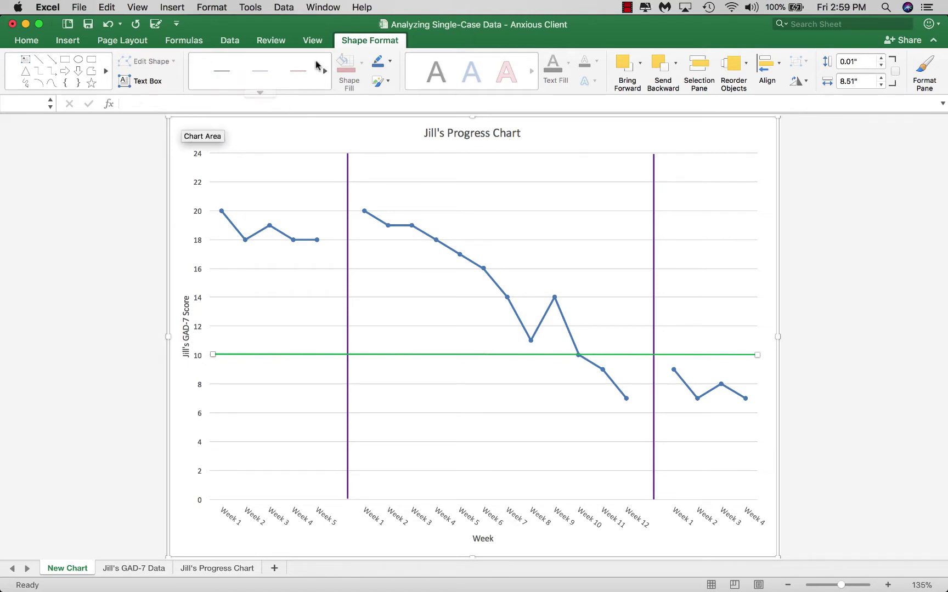
Step: Draw a sloping line about 5.5" wide and 1.77" high from score 18 at the first Week 3 down to about score 10 at Week 12
click(307, 147)
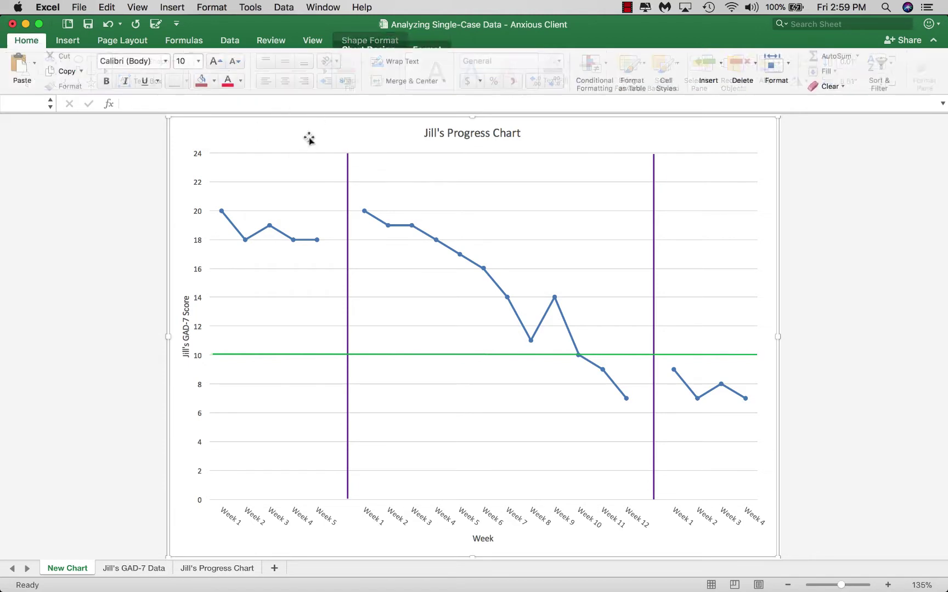
click(423, 43)
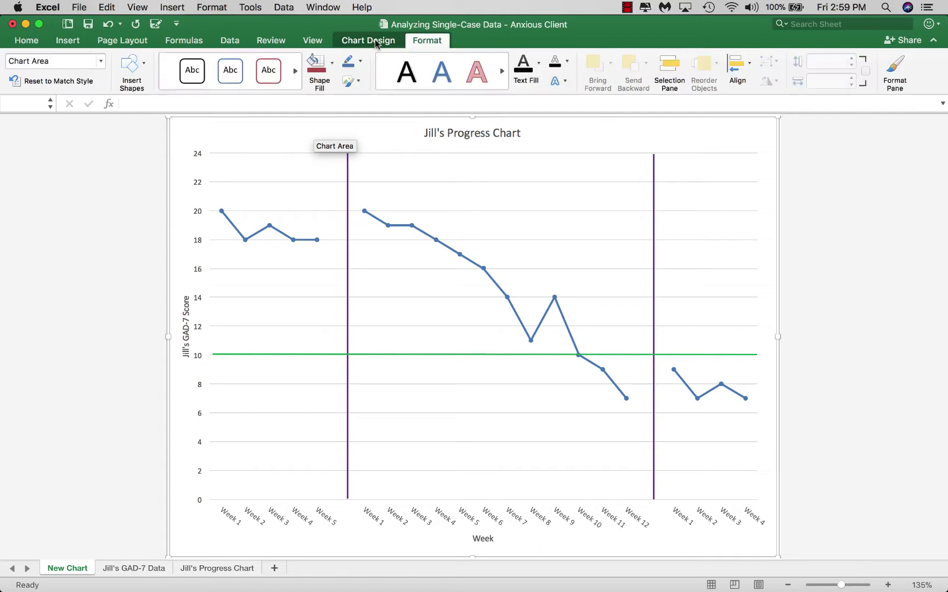
click(144, 64)
click(118, 105)
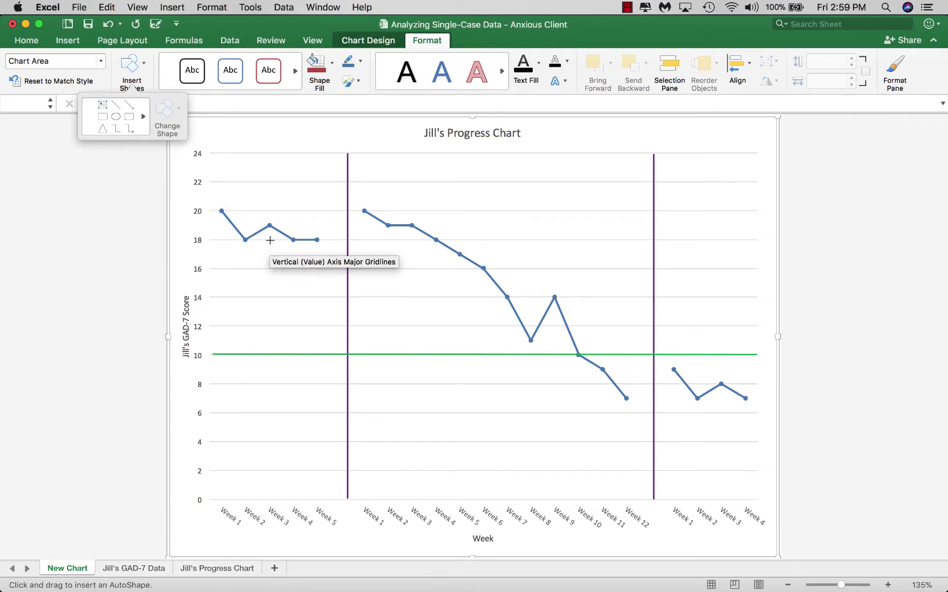
drag(270, 241, 621, 354)
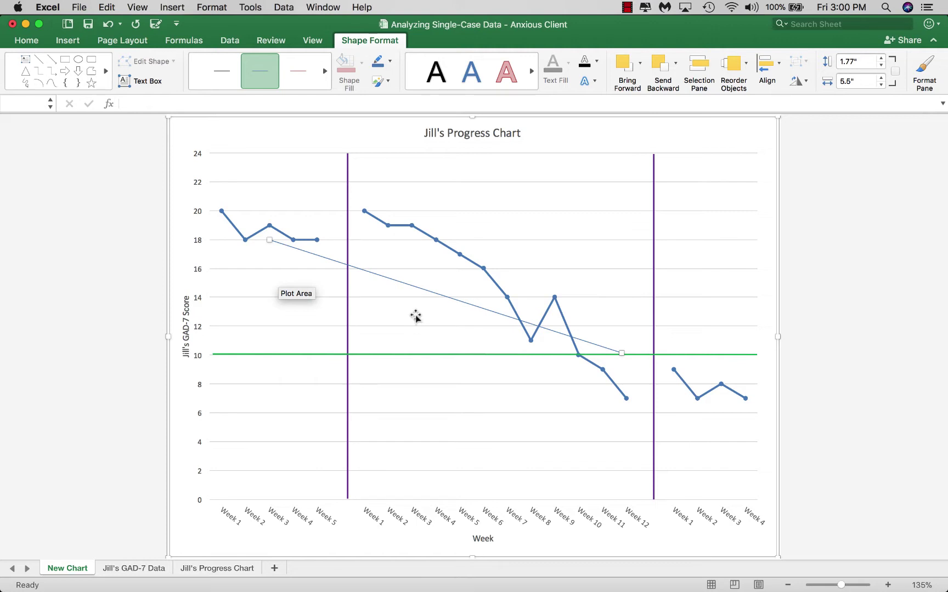
Step: Format the sloping line in standard red with a 1.5 pt width, and close the shape formatting
double_click(435, 294)
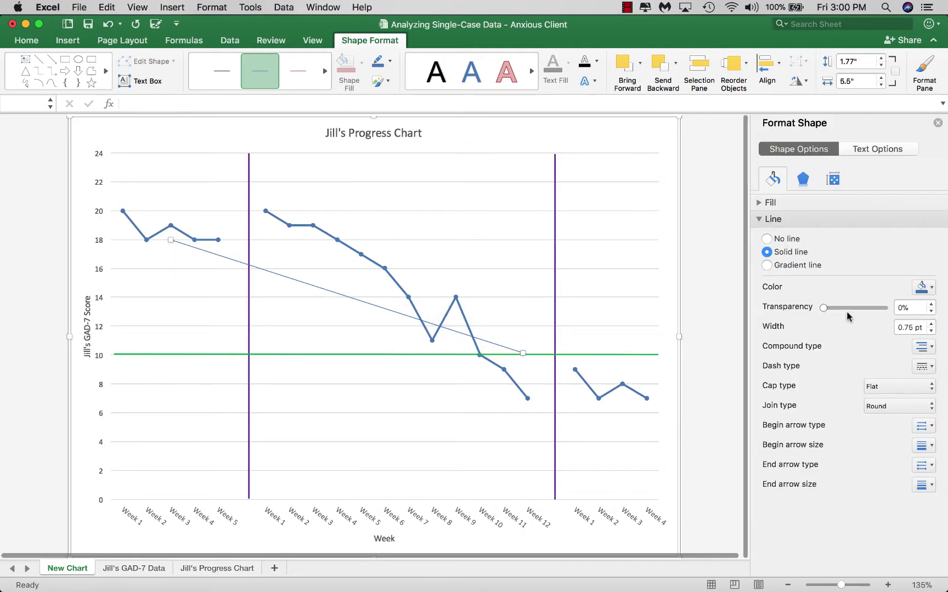
click(927, 288)
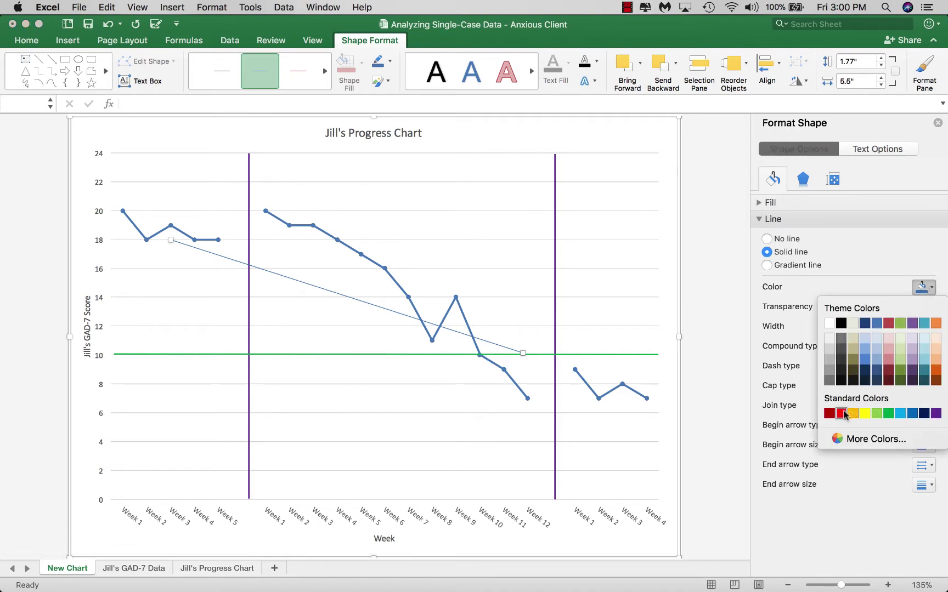
click(841, 413)
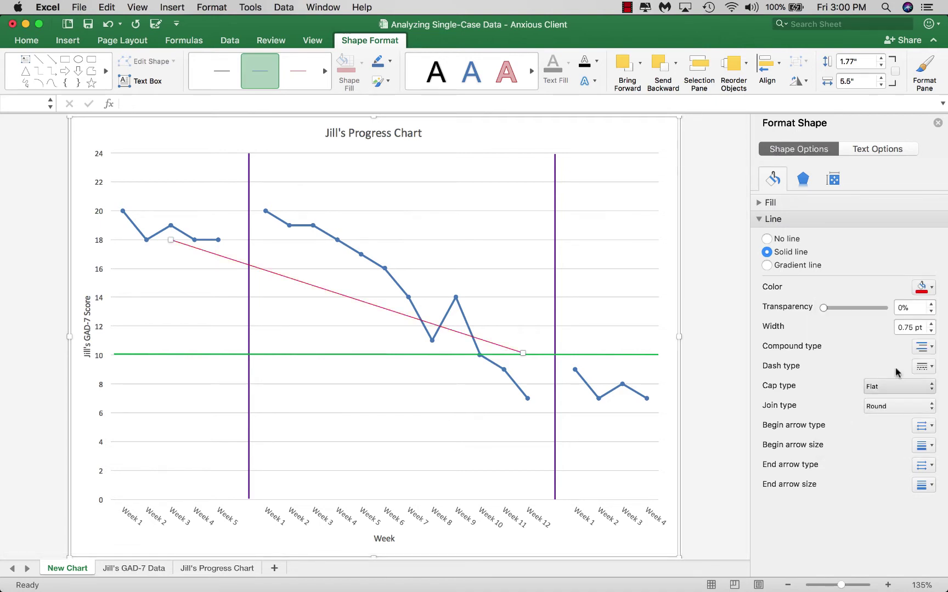
click(931, 324)
click(931, 324)
click(931, 324)
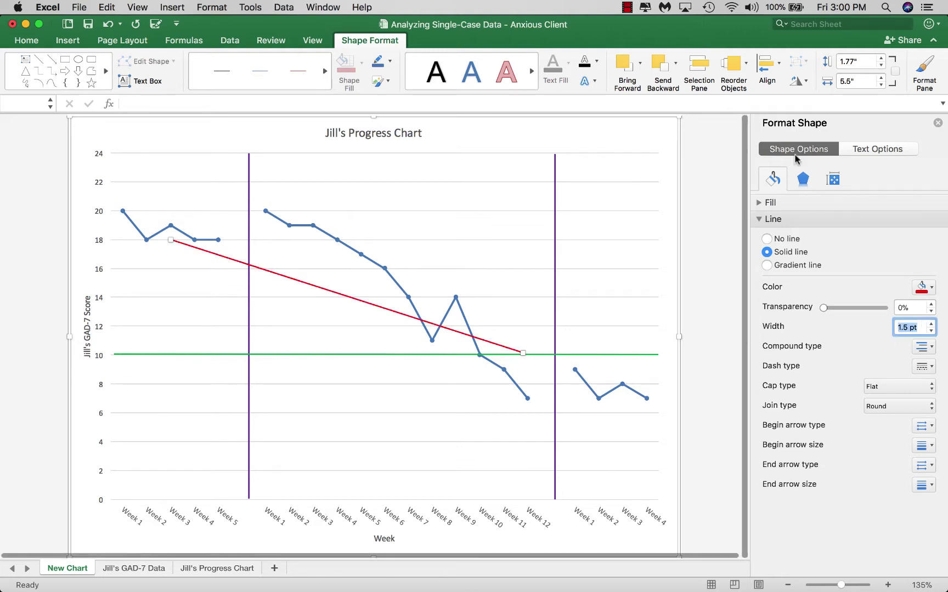
click(938, 123)
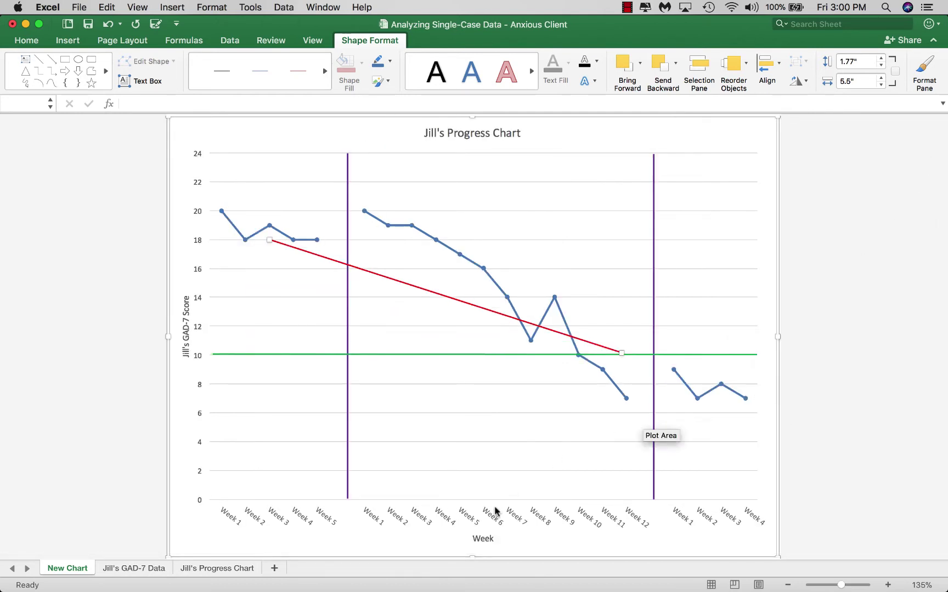
Step: Review the phase labels on the finished progress chart sheet, and return to the New Chart sheet
click(203, 573)
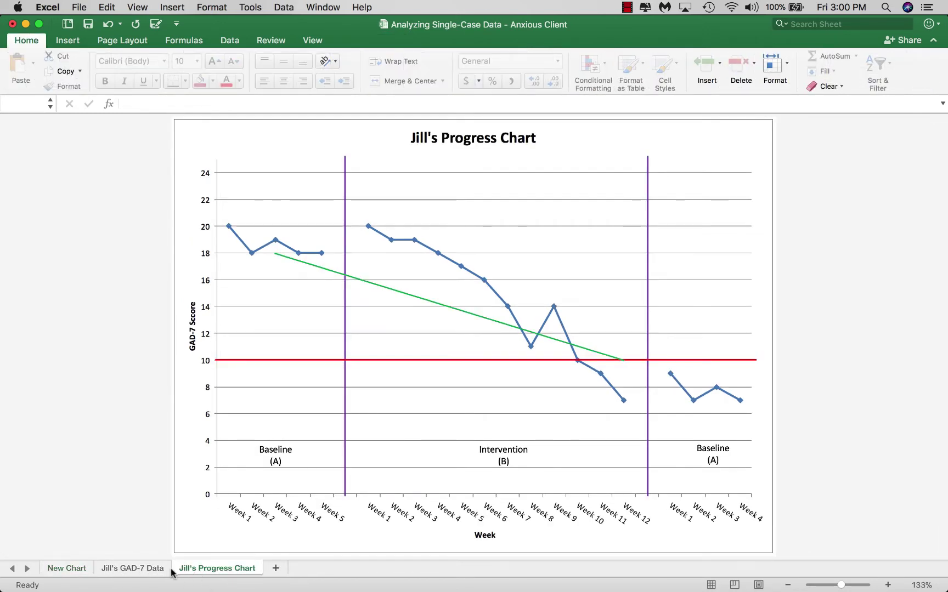
click(78, 568)
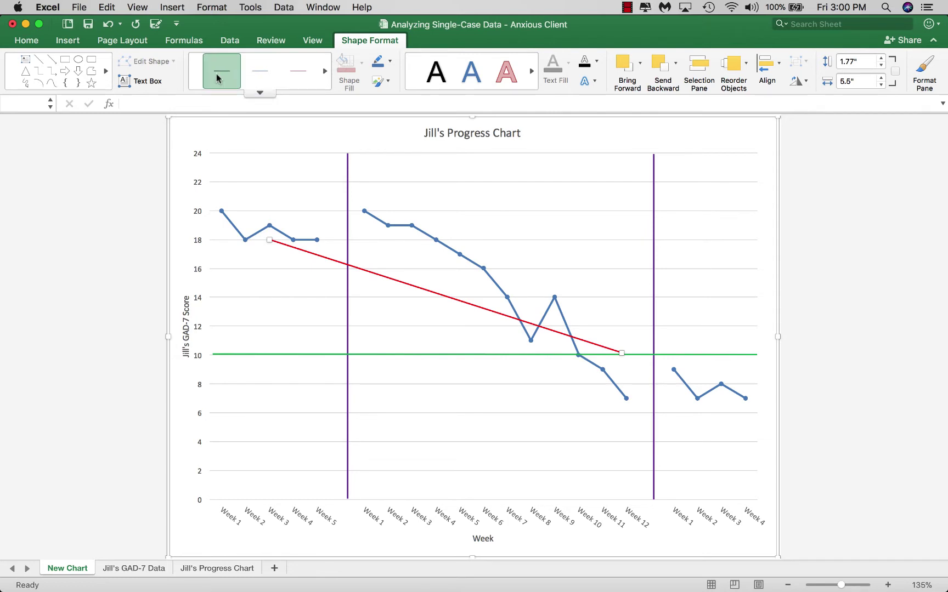
Step: Try to place a text box low in the first phase, and undo the accidental shift of the plot area
click(124, 82)
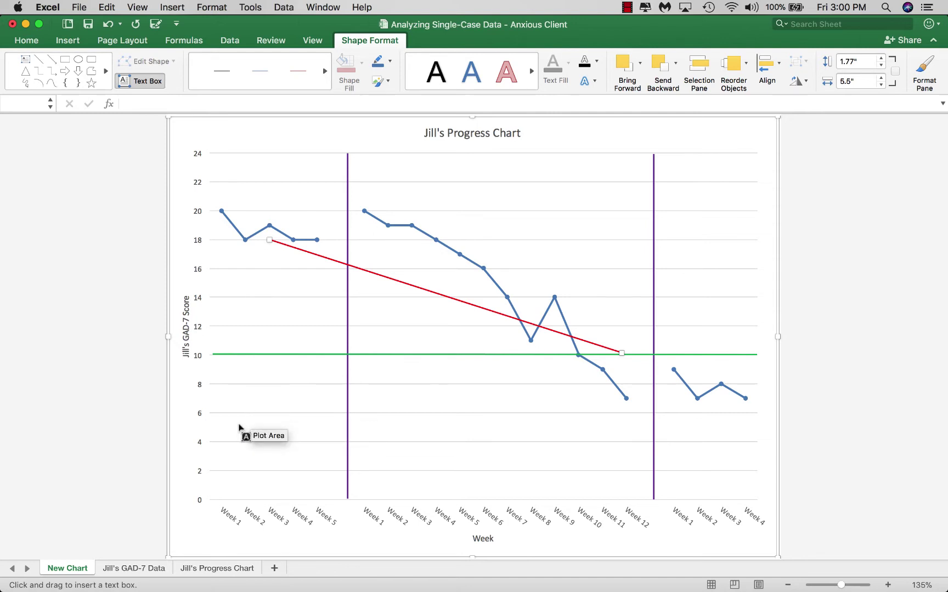
click(25, 60)
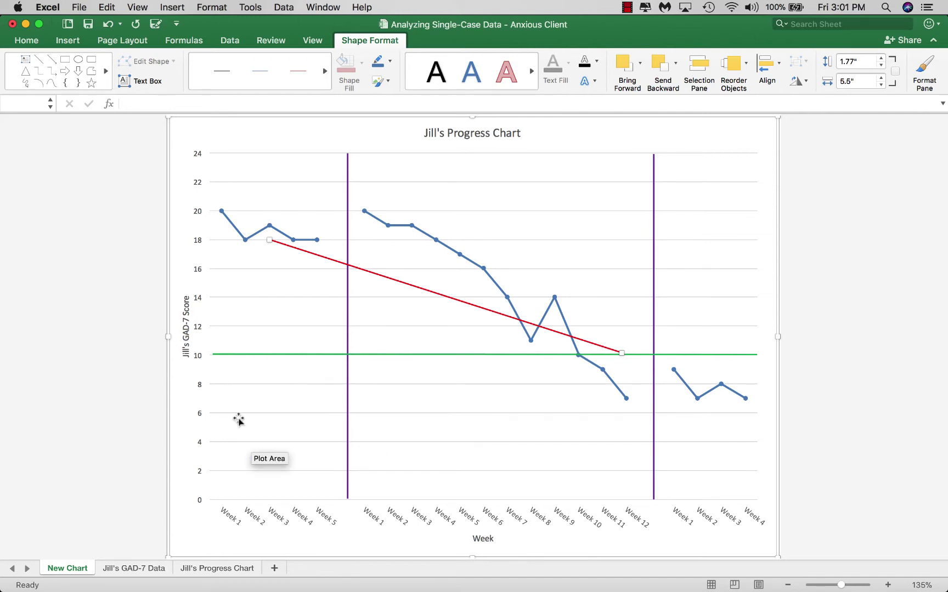
click(239, 420)
drag(238, 420, 237, 437)
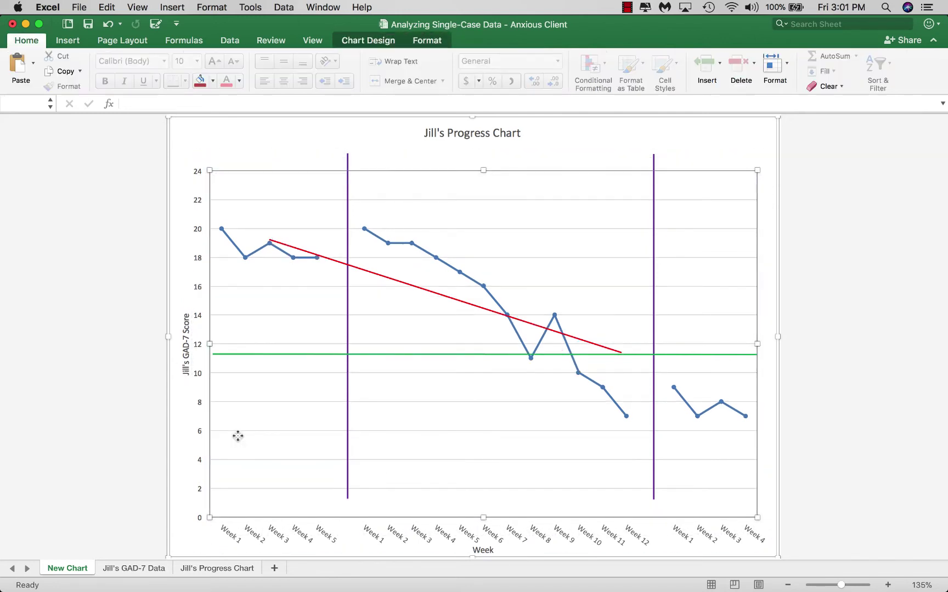
click(109, 25)
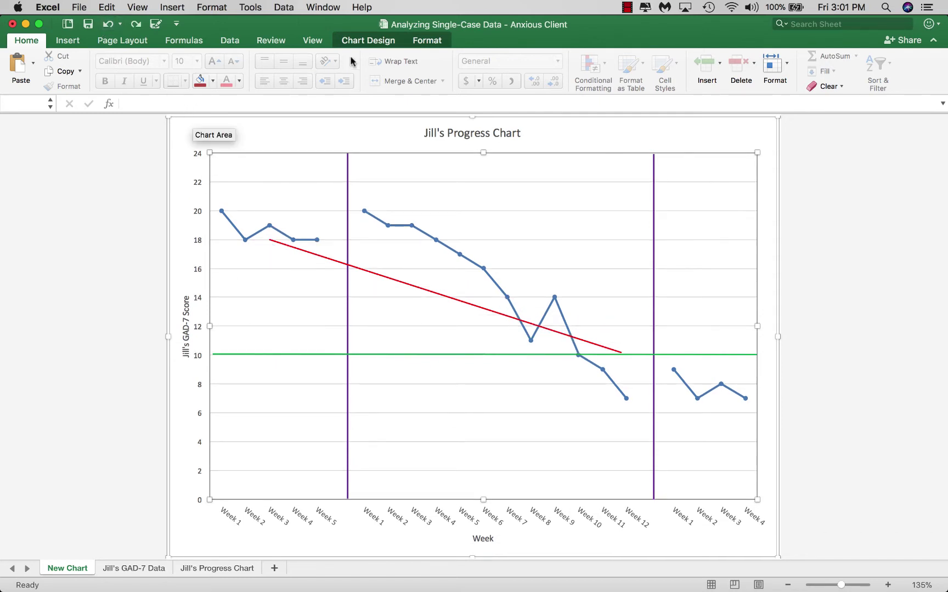
Step: Add a text box reading "Baseline" in the first phase between scores 4 and 6, with its text centred
click(428, 41)
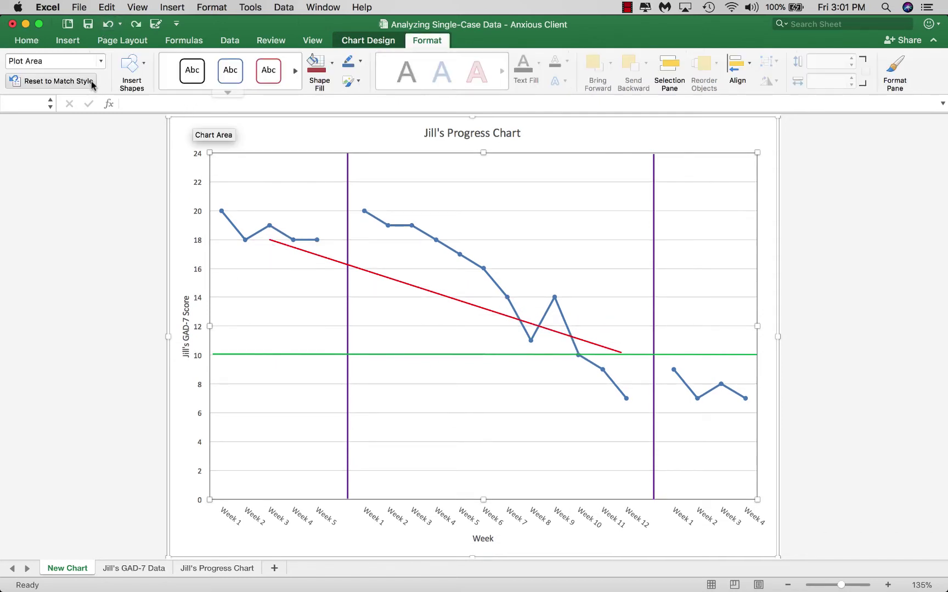
click(131, 71)
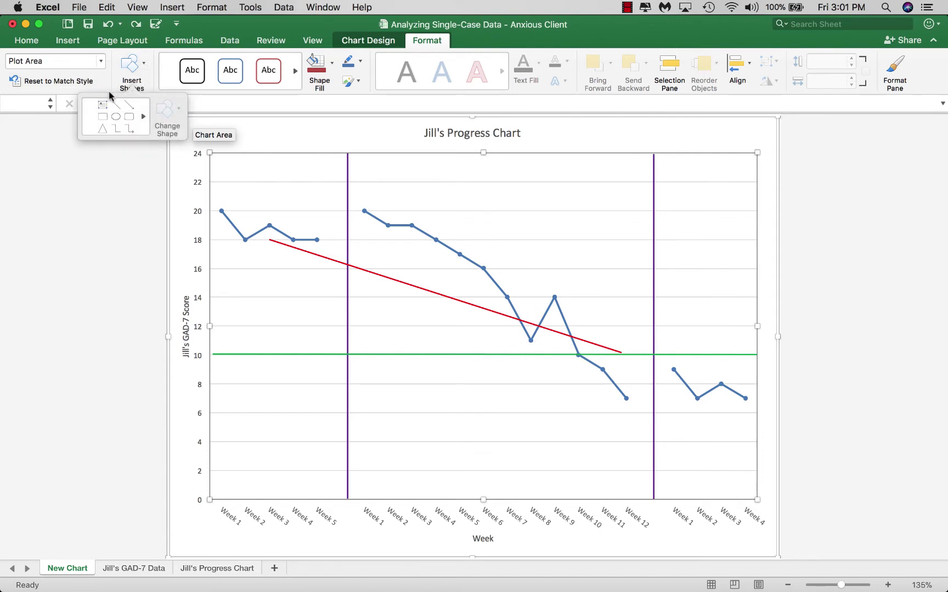
click(102, 105)
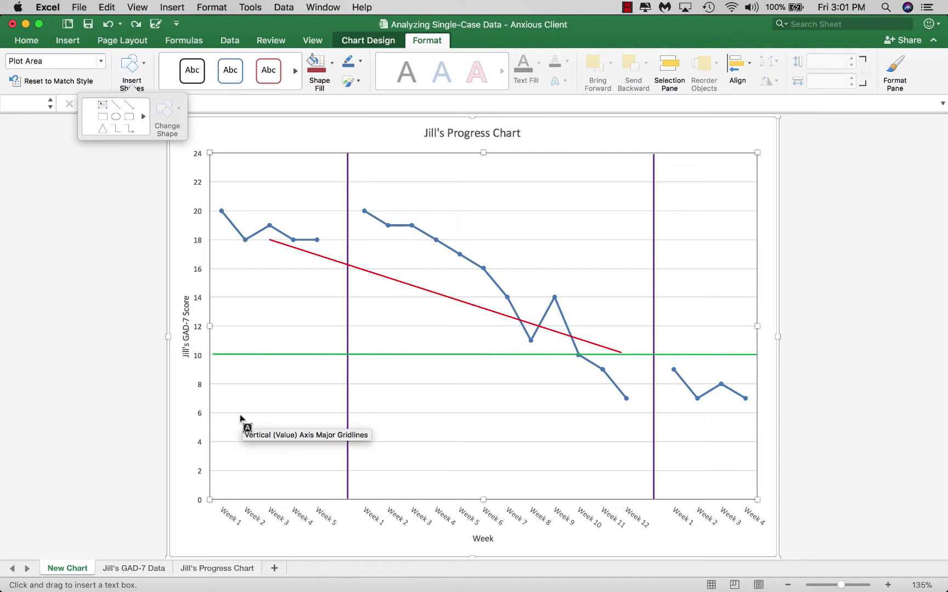
drag(240, 418, 315, 440)
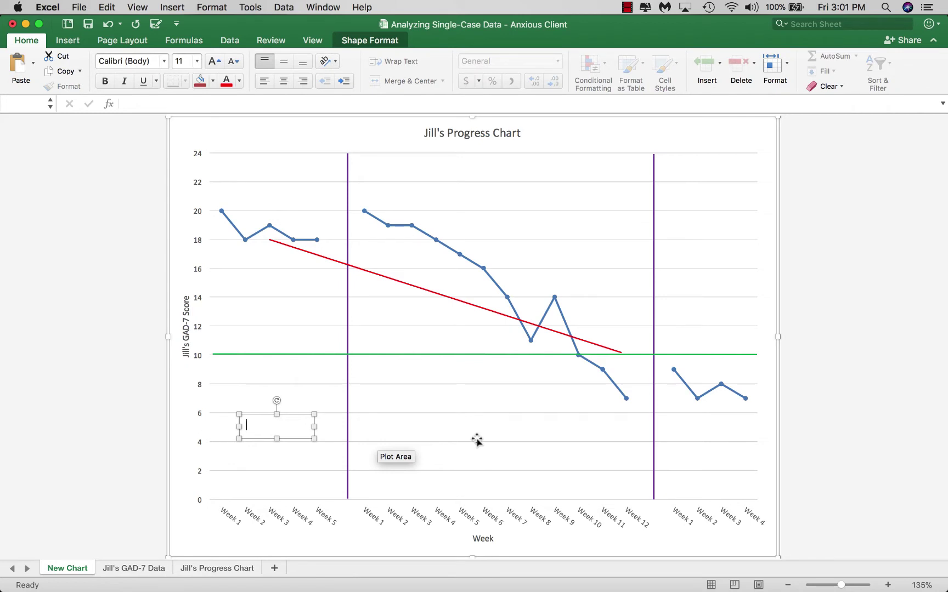
text(Baseline)
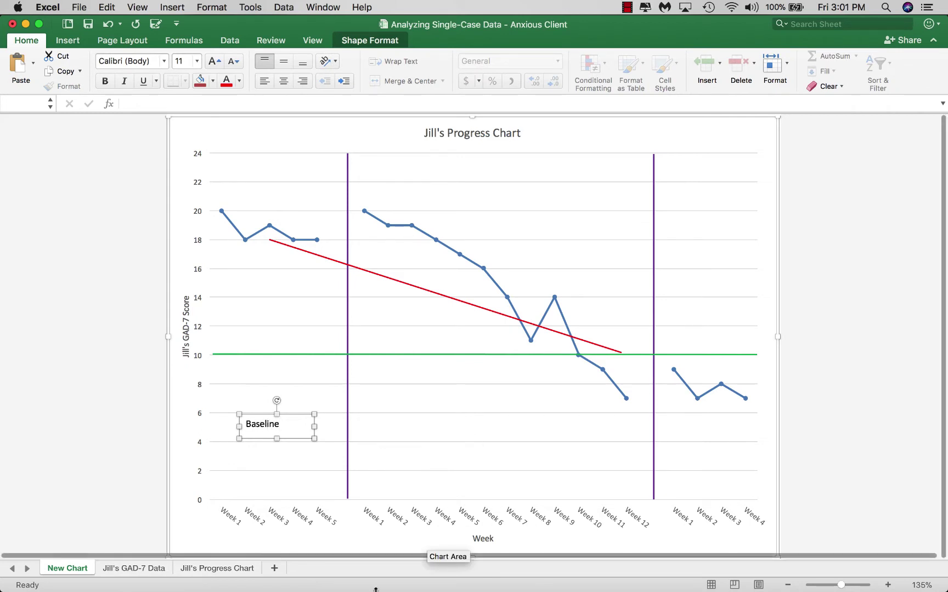
click(286, 80)
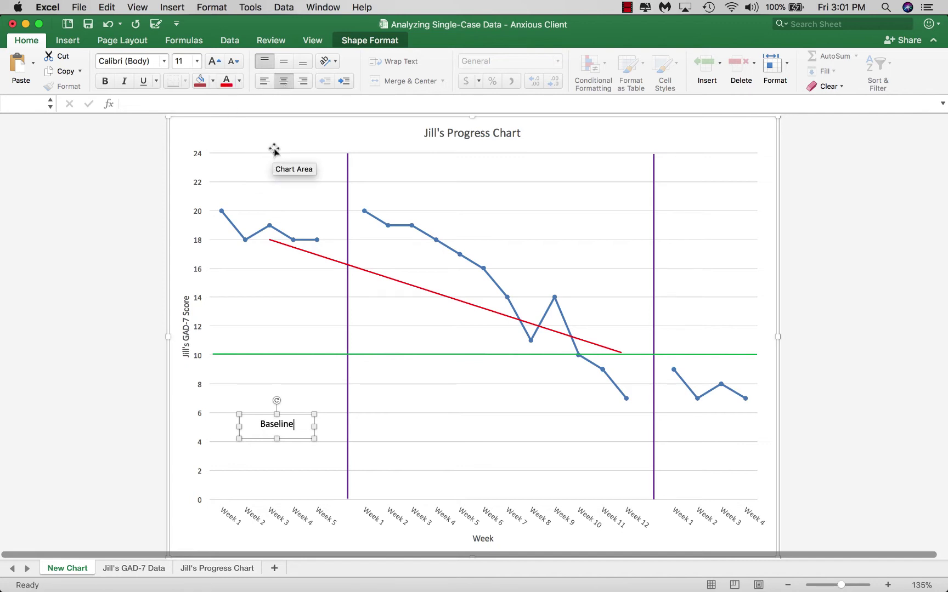
click(290, 146)
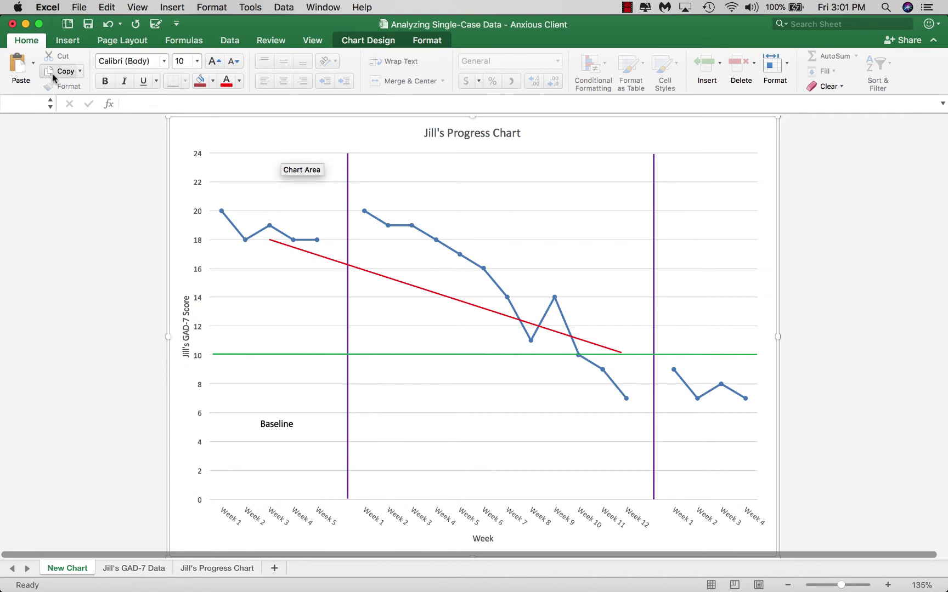
Step: Duplicate the "Baseline" label and place the copy below the data in the third phase, between scores 4 and 6
click(277, 424)
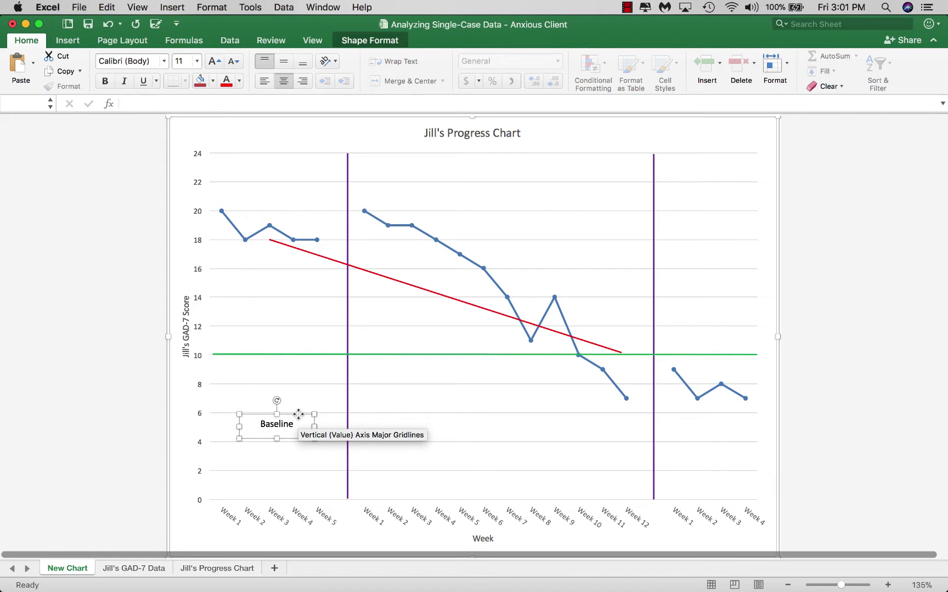
click(66, 71)
click(19, 65)
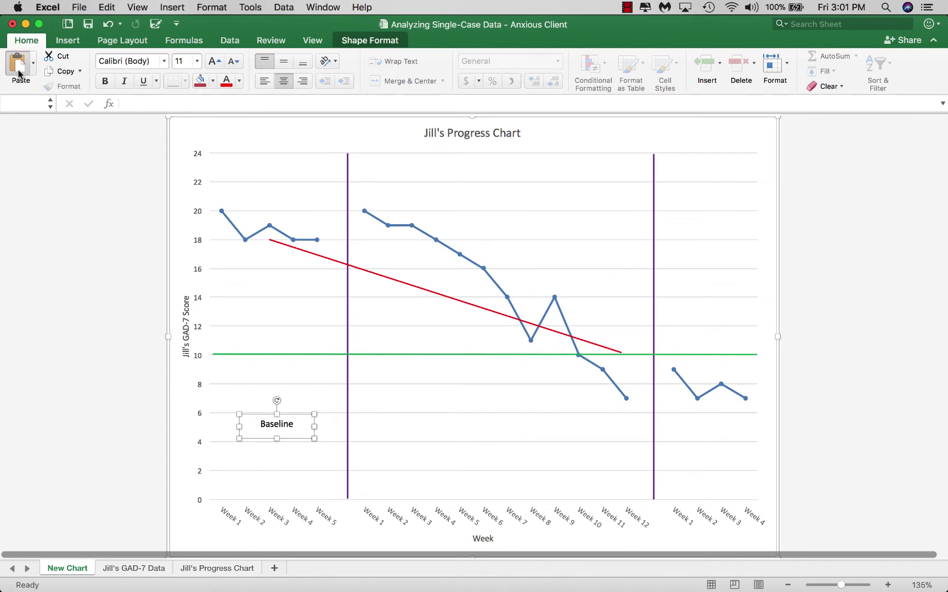
drag(192, 141, 691, 439)
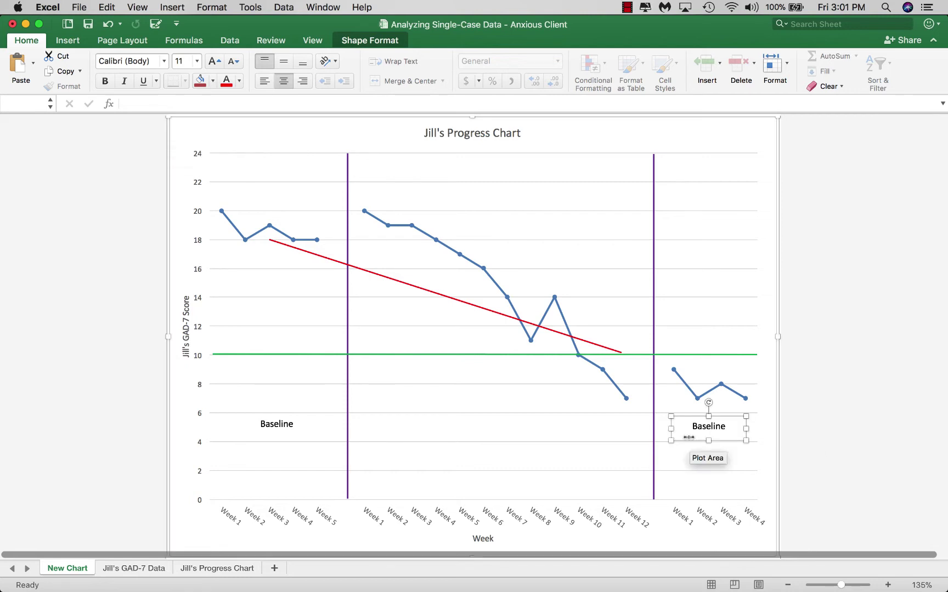
Step: Paste another copy of the label in the middle phase, level with the third-phase label, and change its text to "Intervention"
click(49, 71)
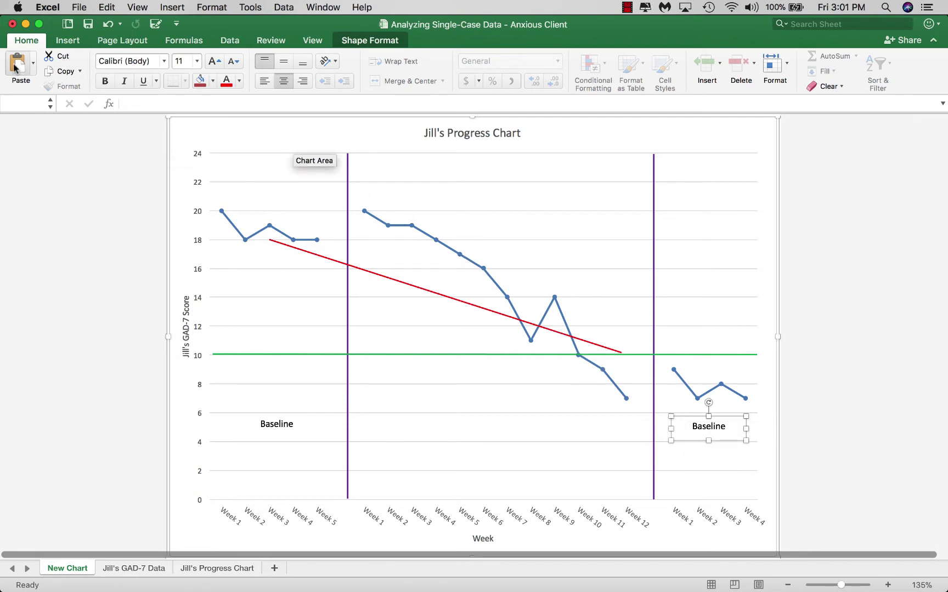
click(18, 64)
drag(222, 147, 520, 431)
key(BackSpace)
text(In)
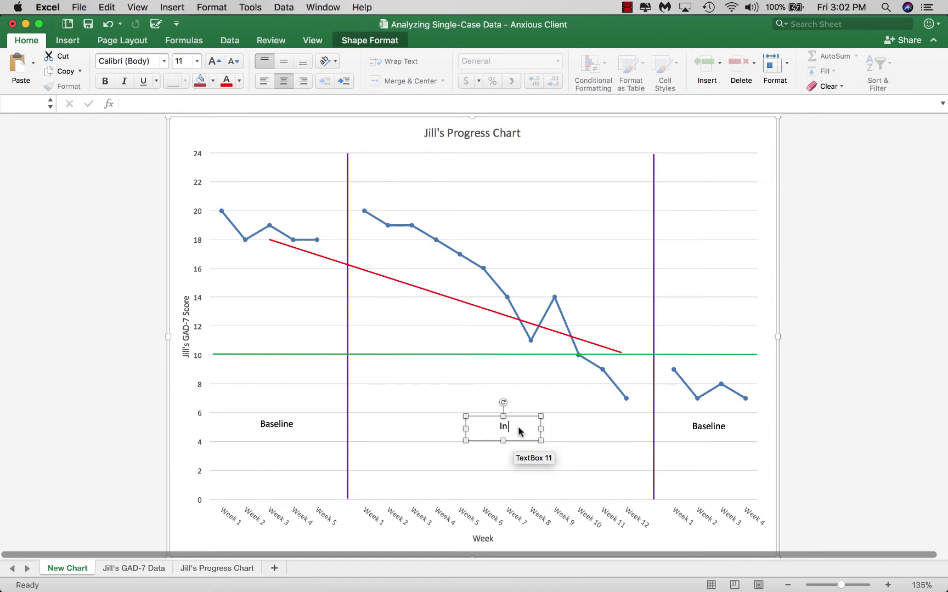
text(tervention)
click(559, 434)
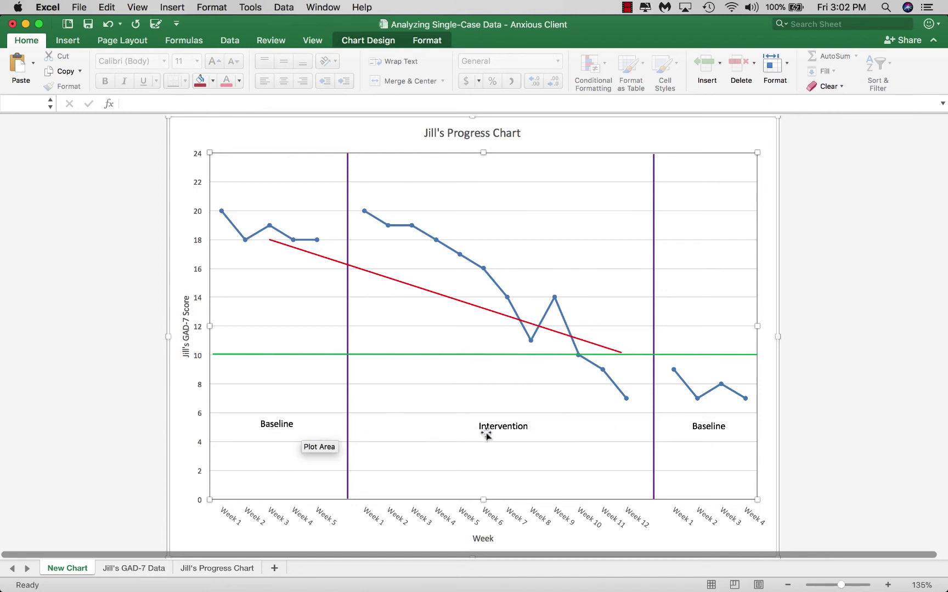
Step: Change the third-phase label to "Return to Baseline" on two lines, and make its text box slightly taller
click(694, 426)
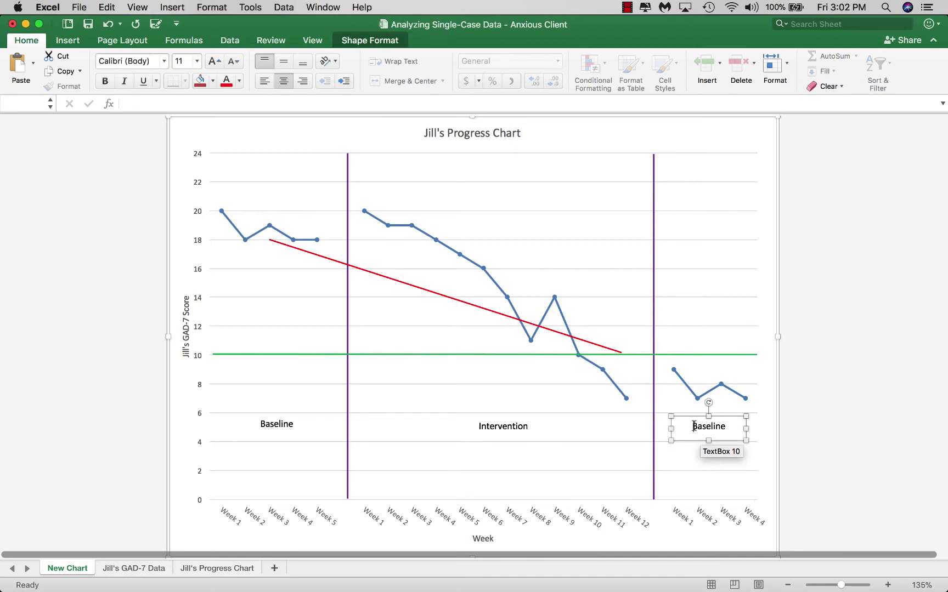
key(Return)
text(Return to)
drag(709, 441, 708, 445)
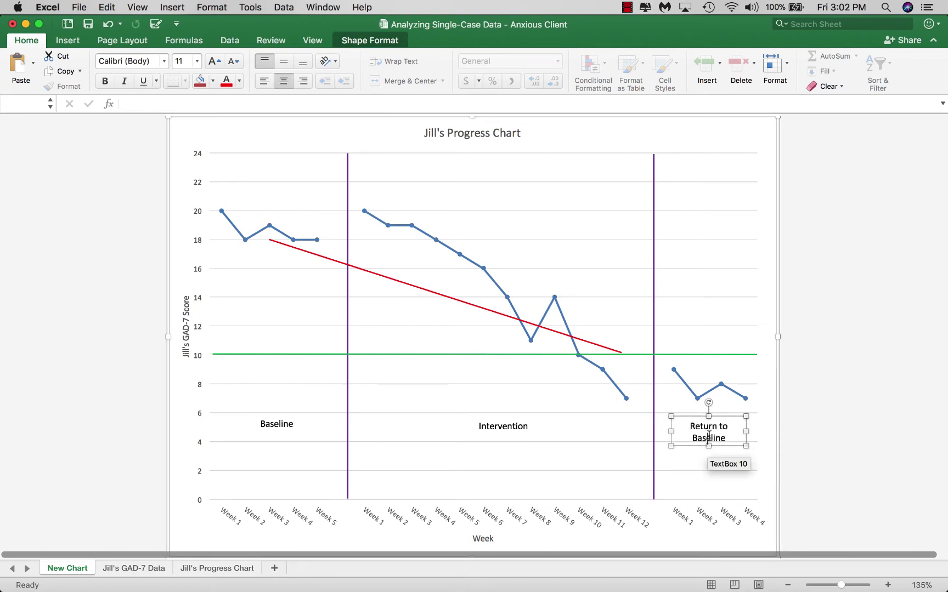
triple_click(709, 432)
click(720, 455)
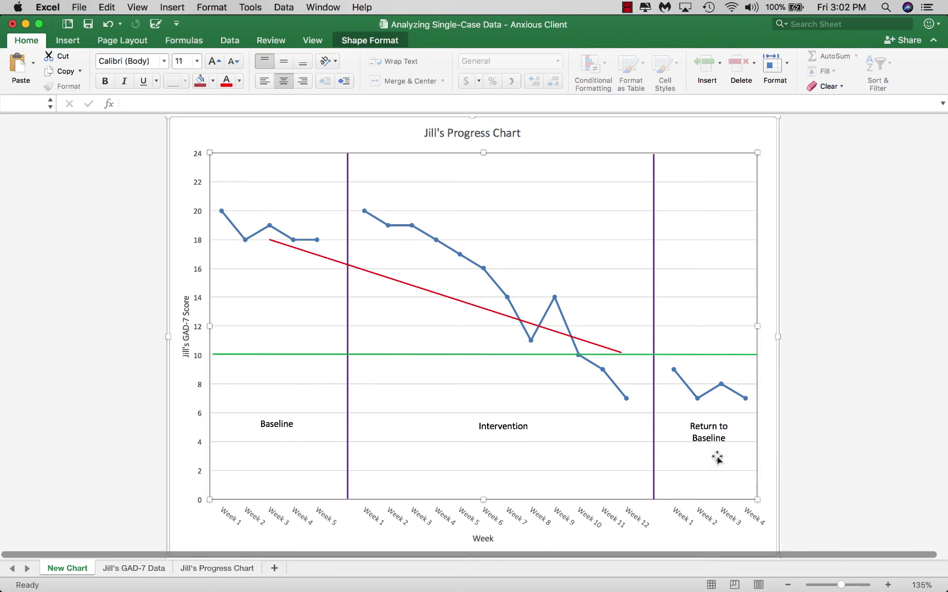
Step: Move the "Return to Baseline" label up slightly to just below the score 6 gridline, and deselect the chart
click(715, 424)
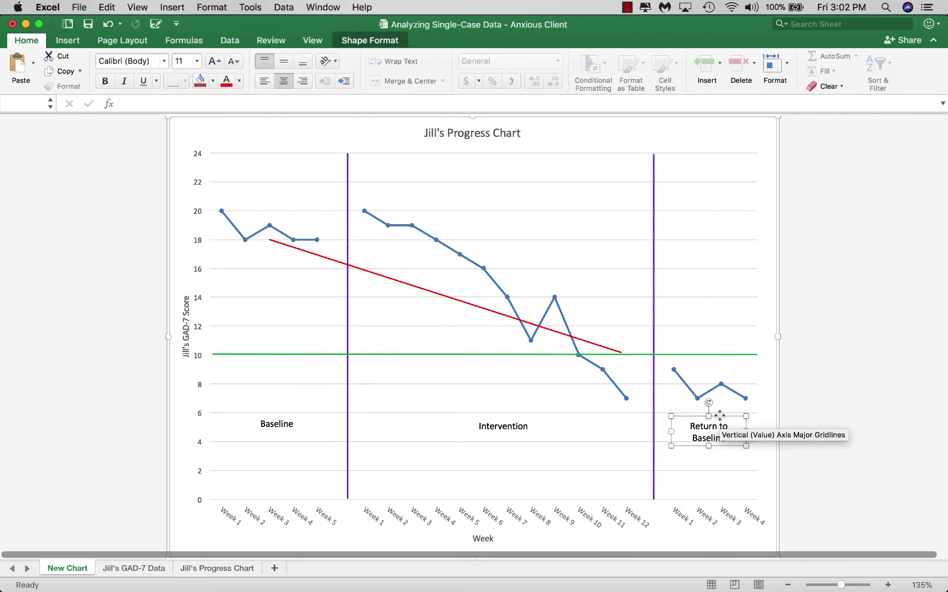
drag(717, 415, 719, 414)
click(732, 466)
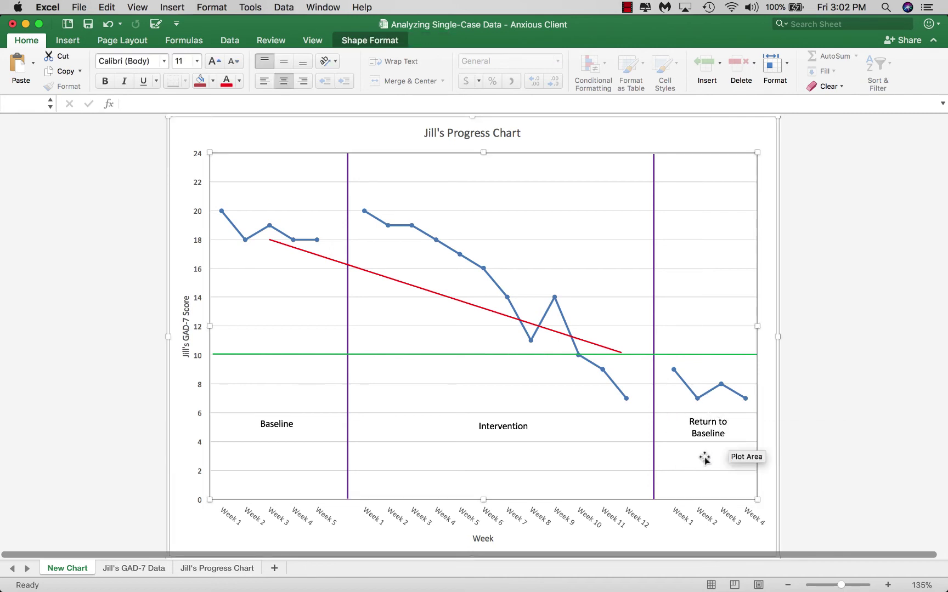
click(790, 474)
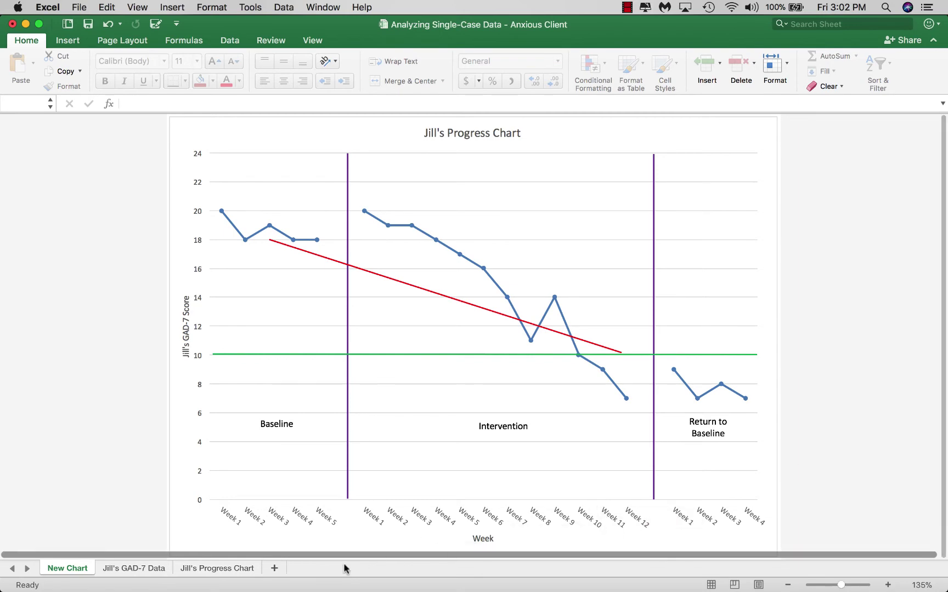
Step: Compare the new chart with the finished progress chart, and examine the GAD-7 data sheet's layout, including the blank row 7 between phases
click(149, 573)
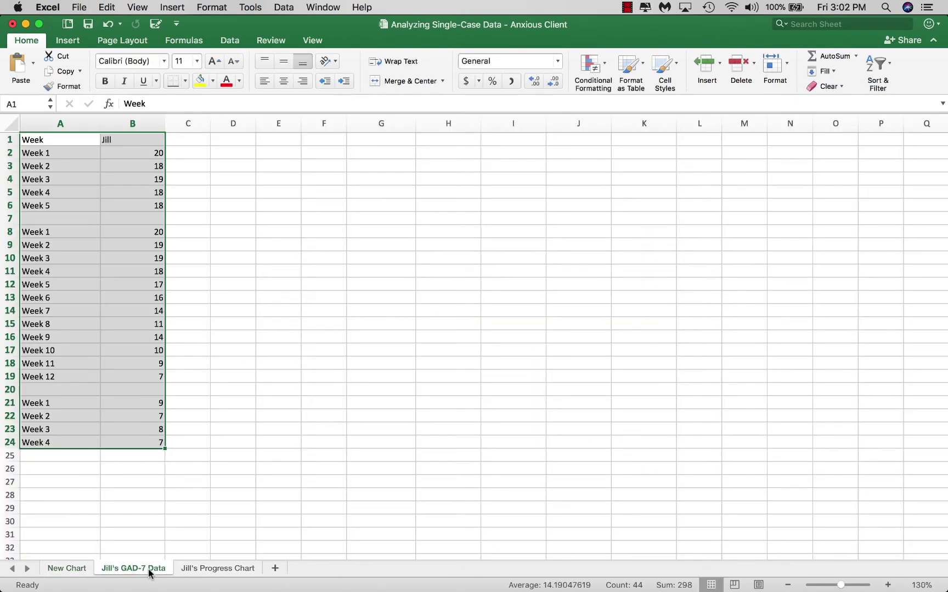
click(196, 572)
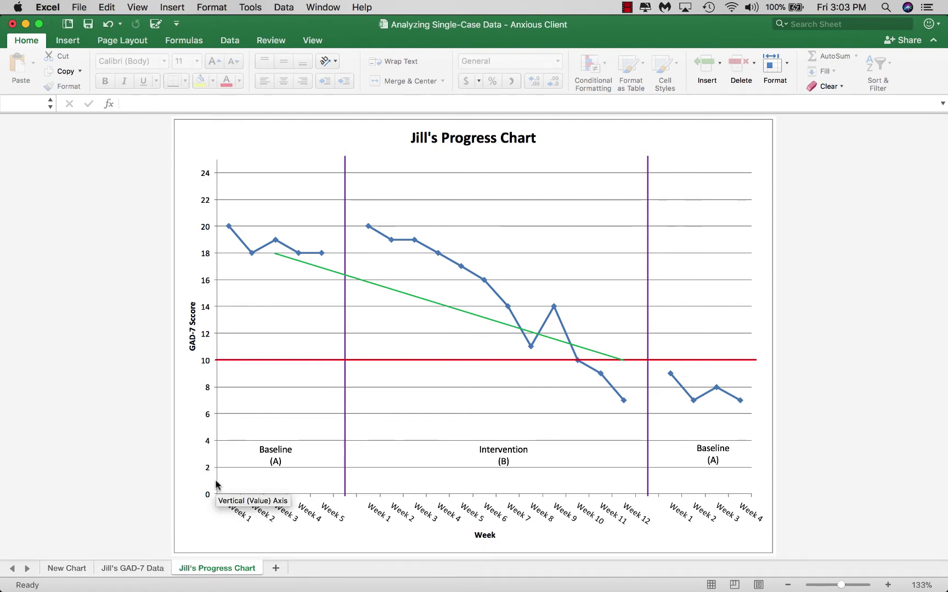
click(132, 568)
click(53, 568)
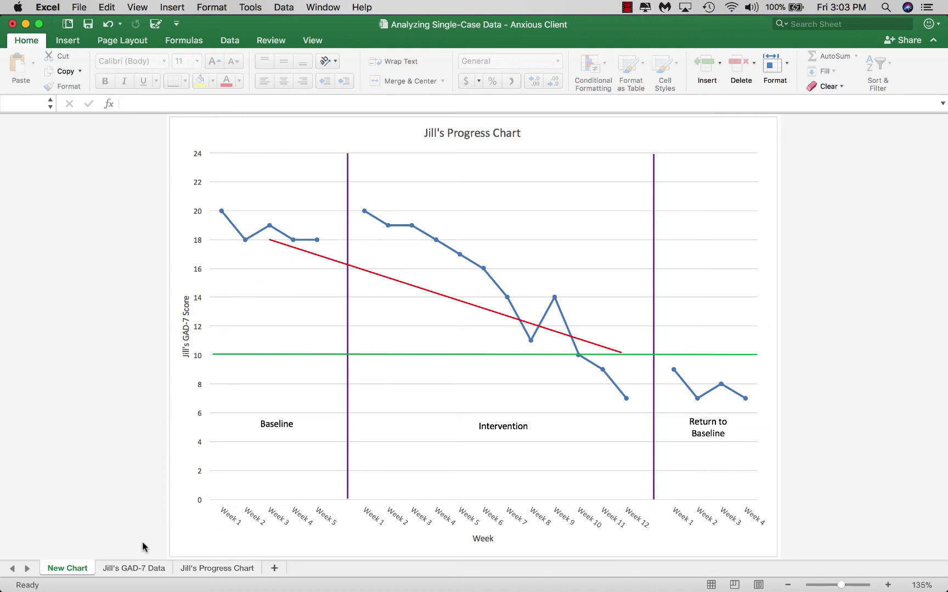
click(130, 568)
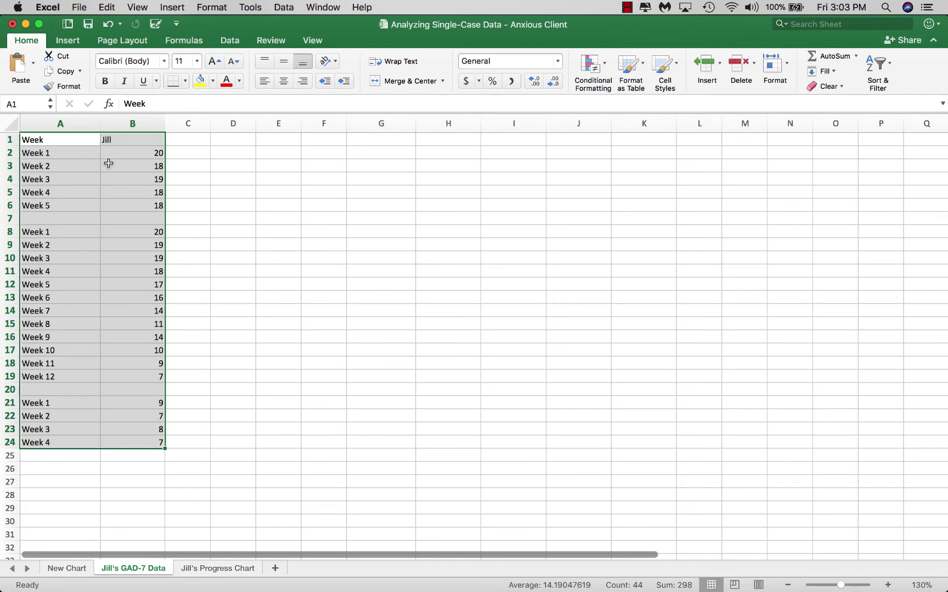
click(114, 221)
click(77, 220)
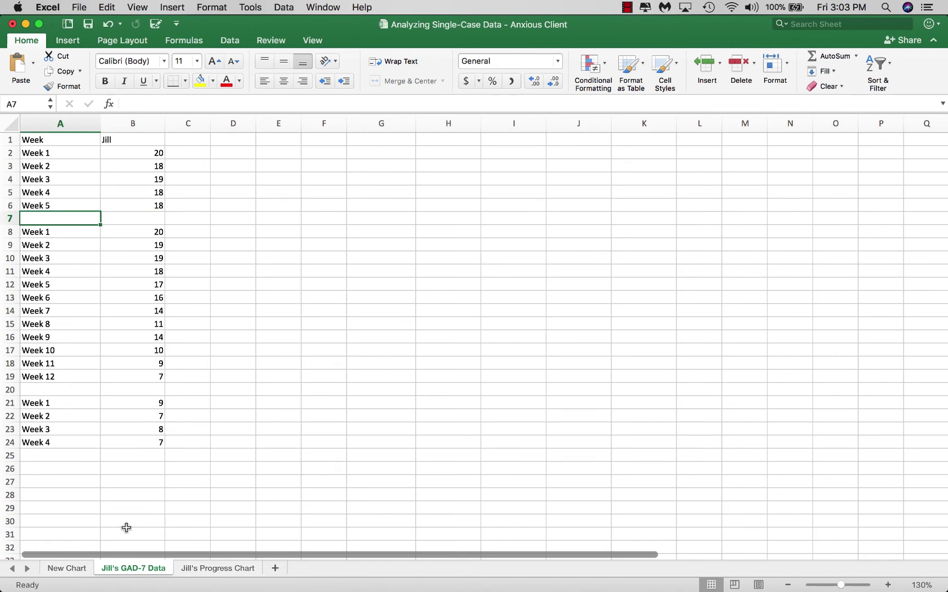
click(71, 40)
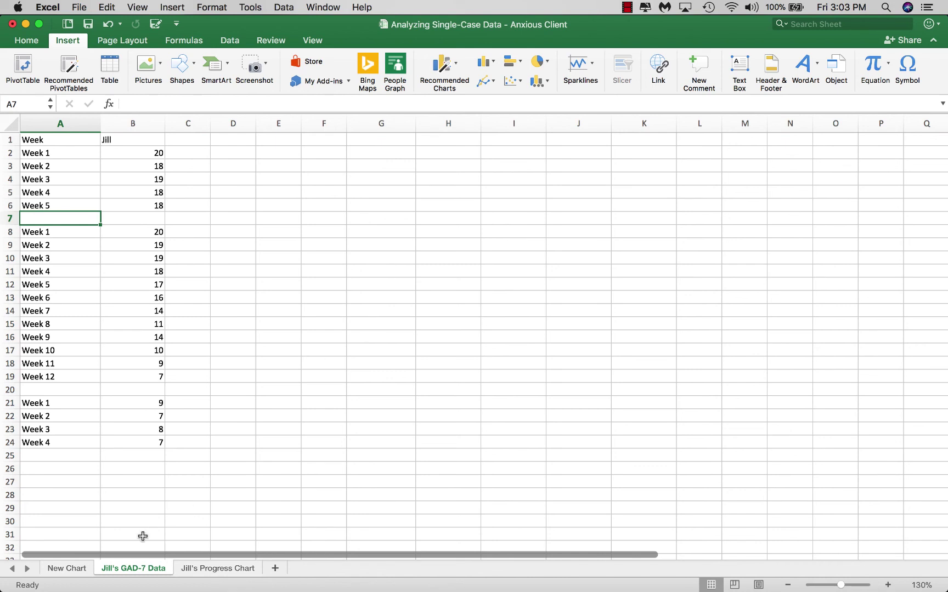
click(76, 569)
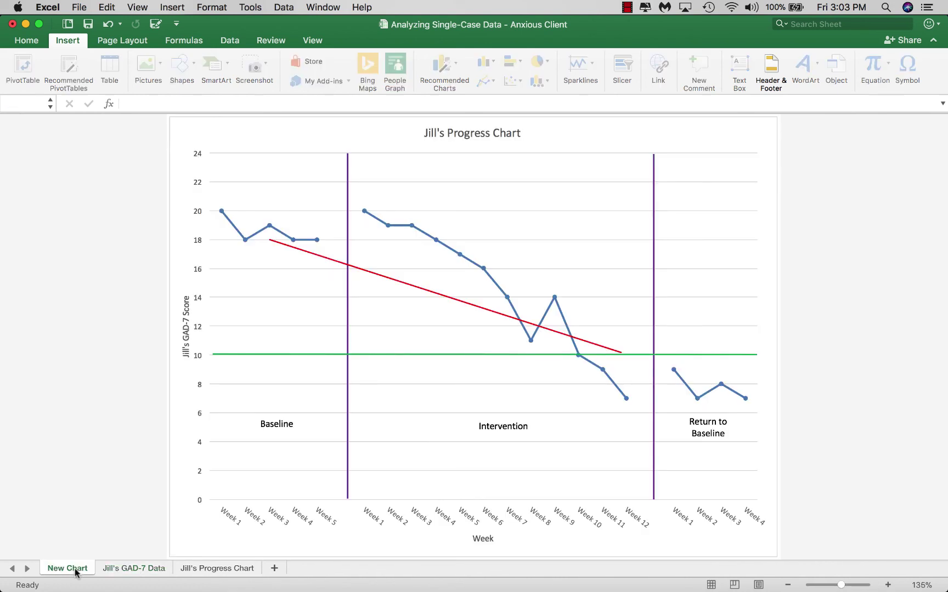